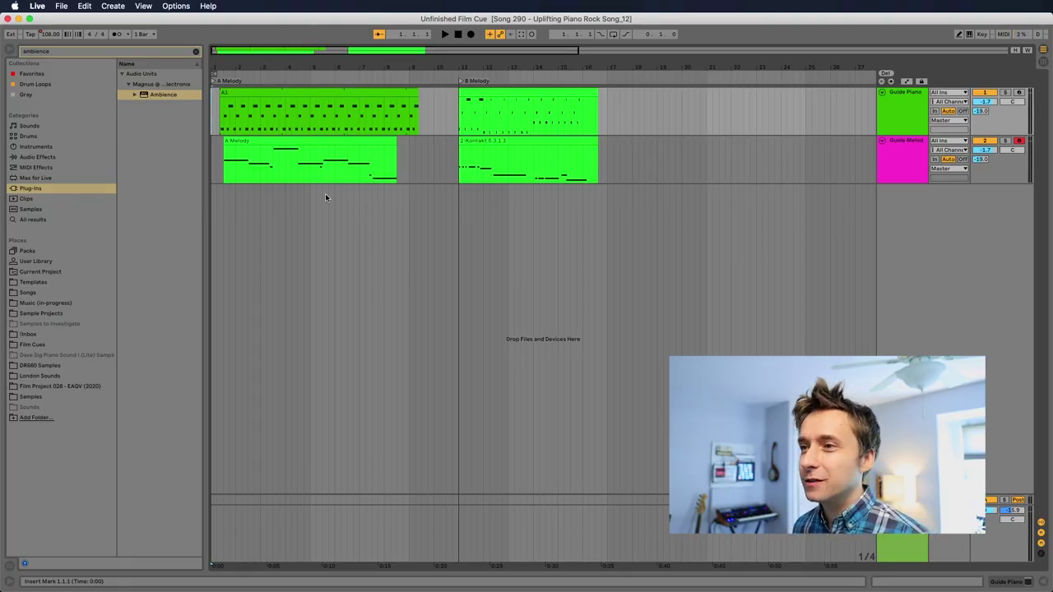
# - Play the film cue, then play it again from the B Melody section at bar 11
pyautogui.press('space')
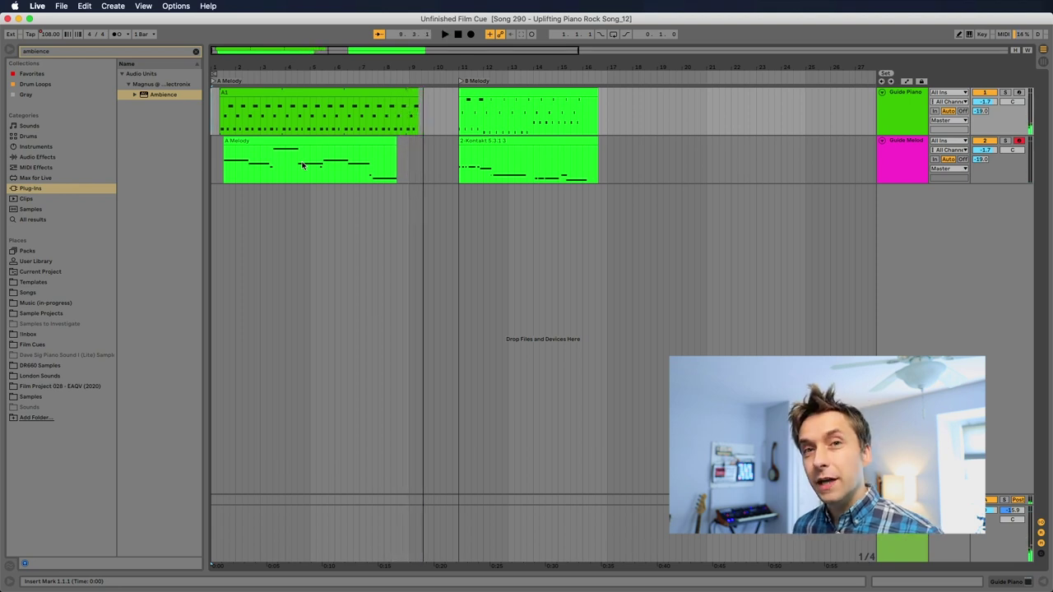
pyautogui.click(484, 91)
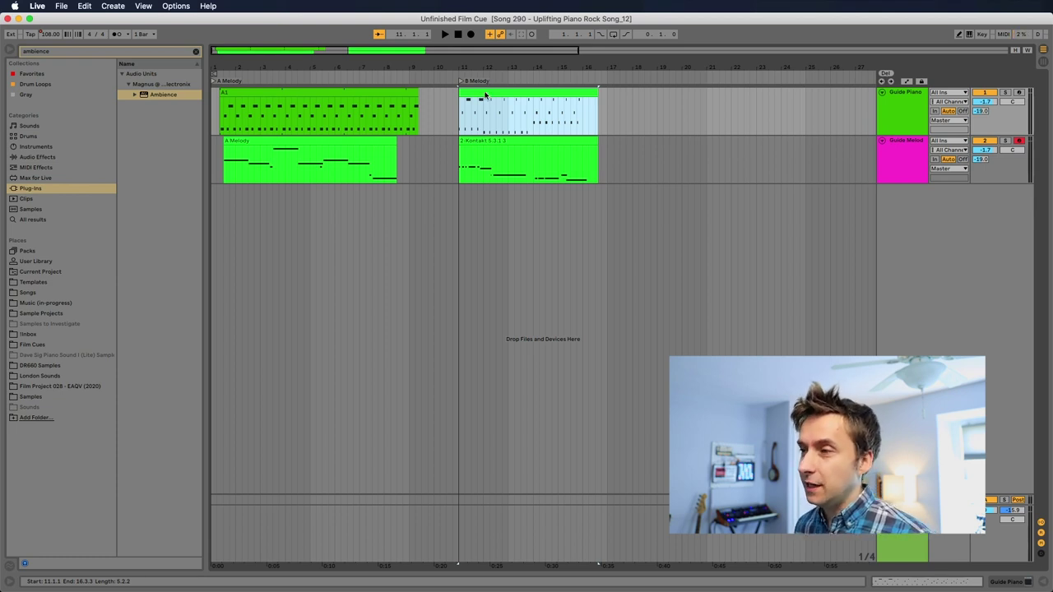
pyautogui.press('space')
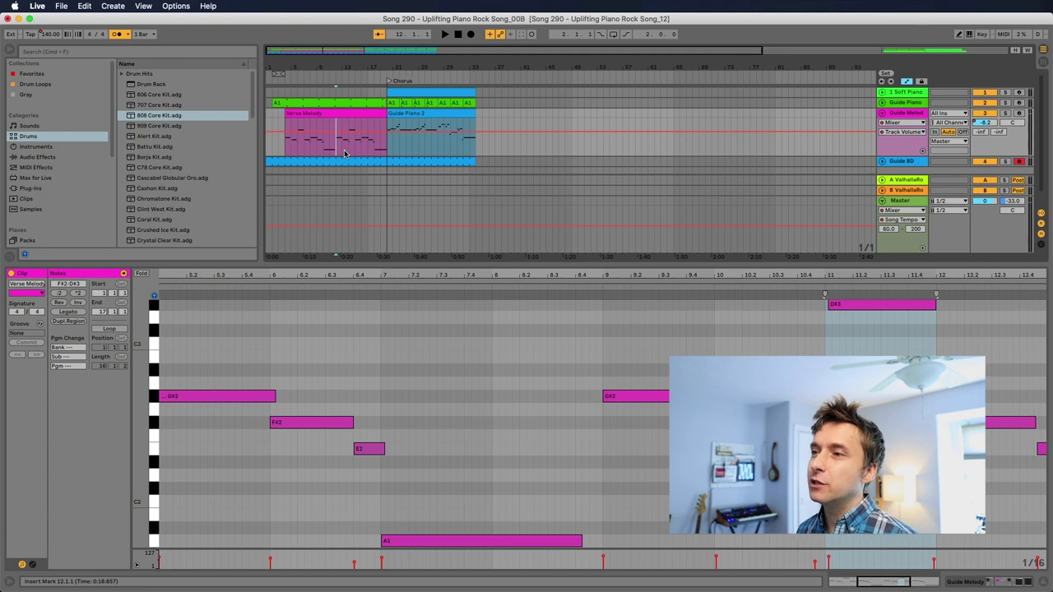
# - Show the Guide BD clip's kick notes and play the arrangement along with the guide beat
pyautogui.click(339, 161)
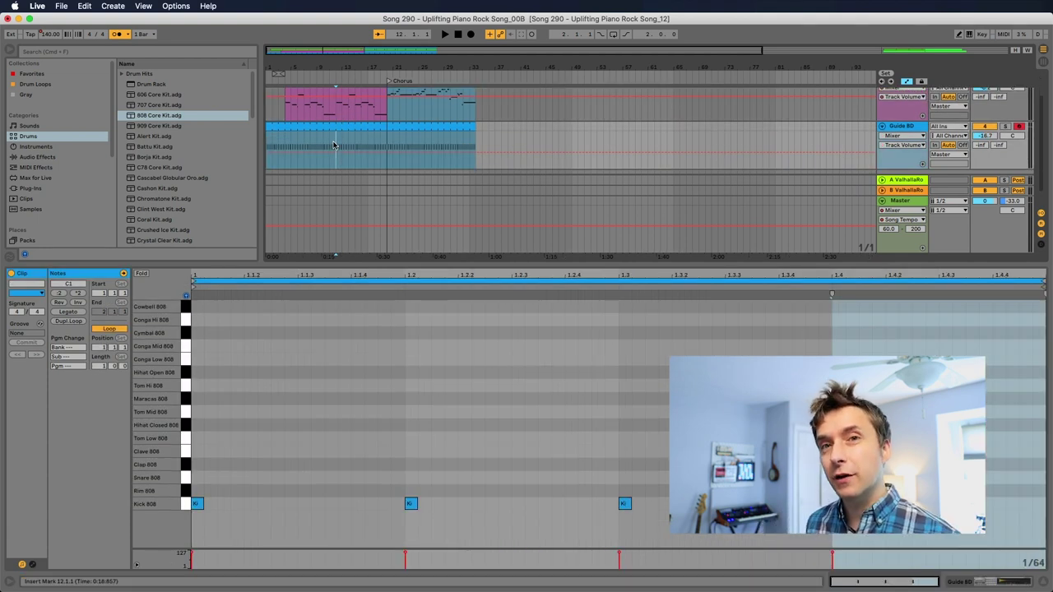
pyautogui.press('space')
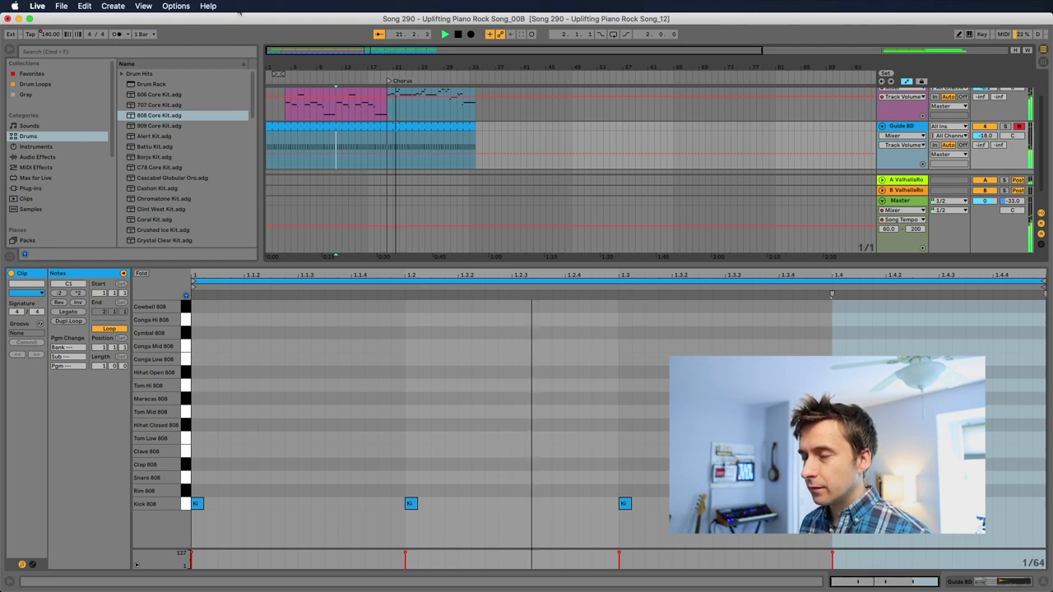
pyautogui.scroll(2, 749, 172)
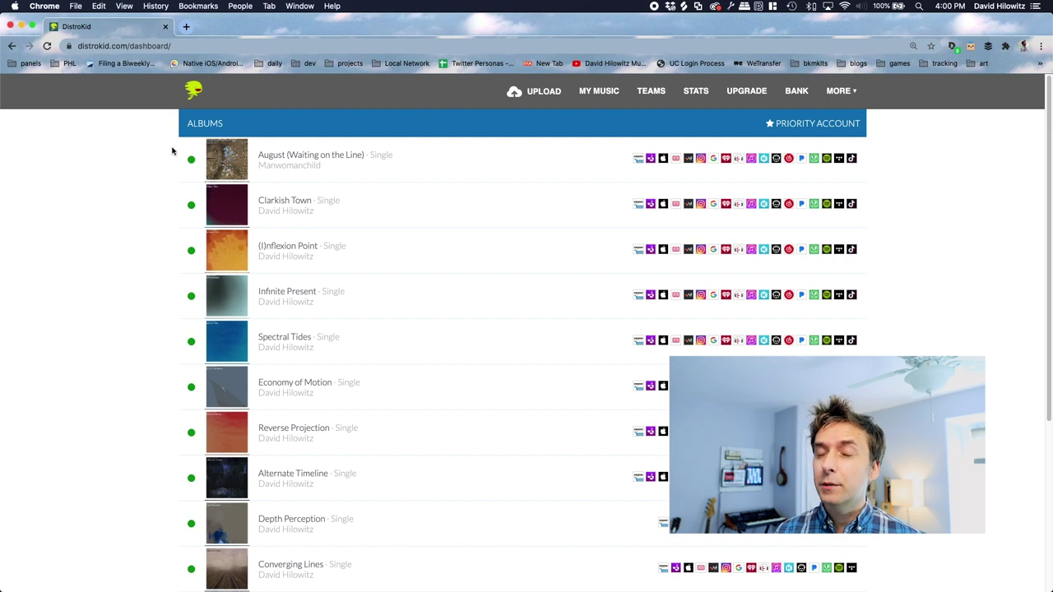
# - Go to DistroKid's Credits & Liner Notes page from the MORE menu
pyautogui.click(840, 92)
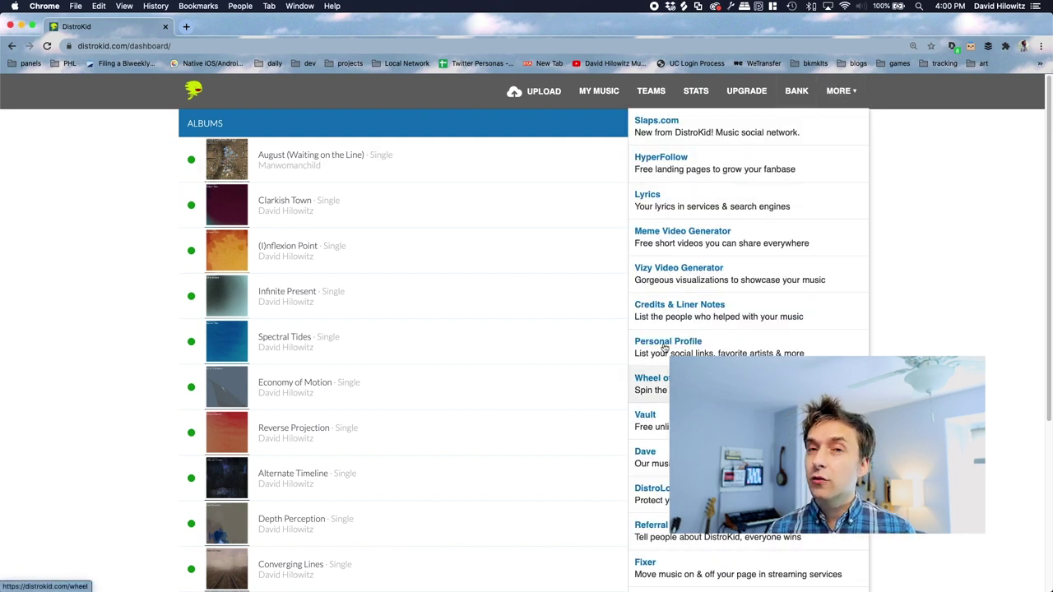
pyautogui.click(658, 301)
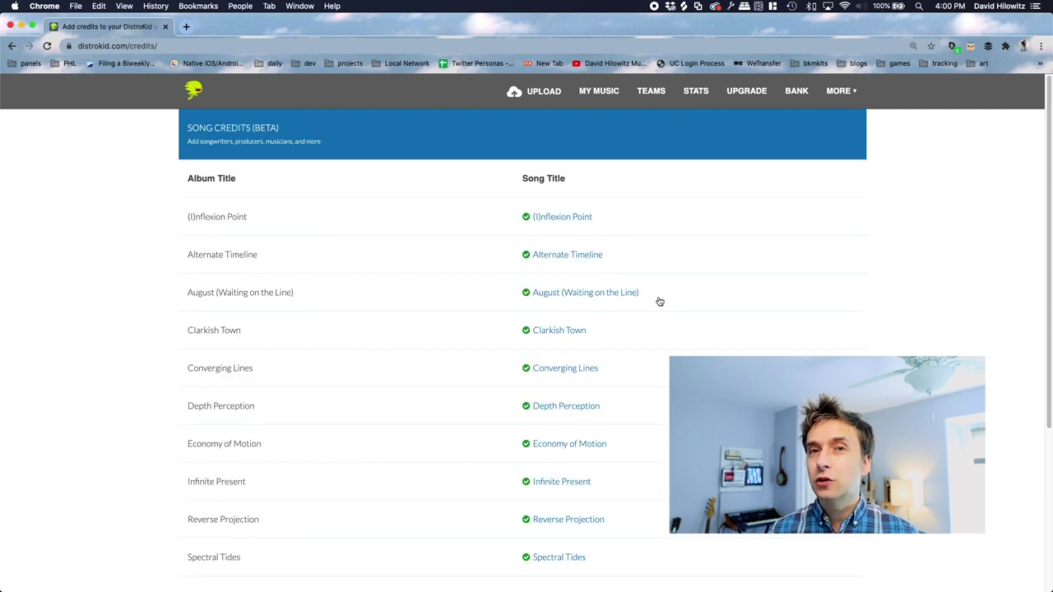
# - Add a Musician credit for Viola with the suggested name to (I)nflexion Point
pyautogui.click(556, 217)
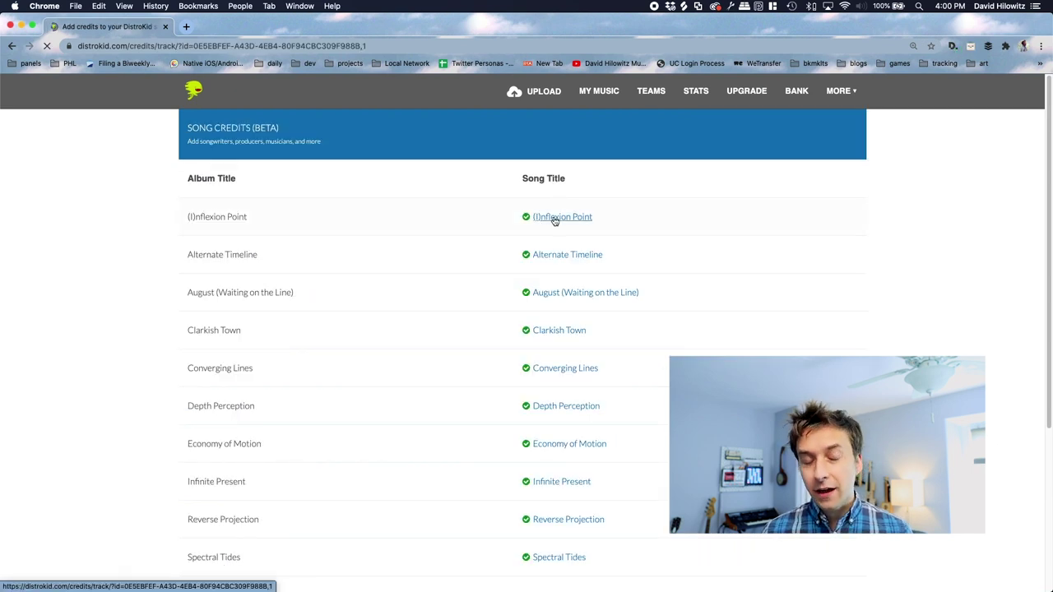
pyautogui.click(249, 266)
pyautogui.click(266, 281)
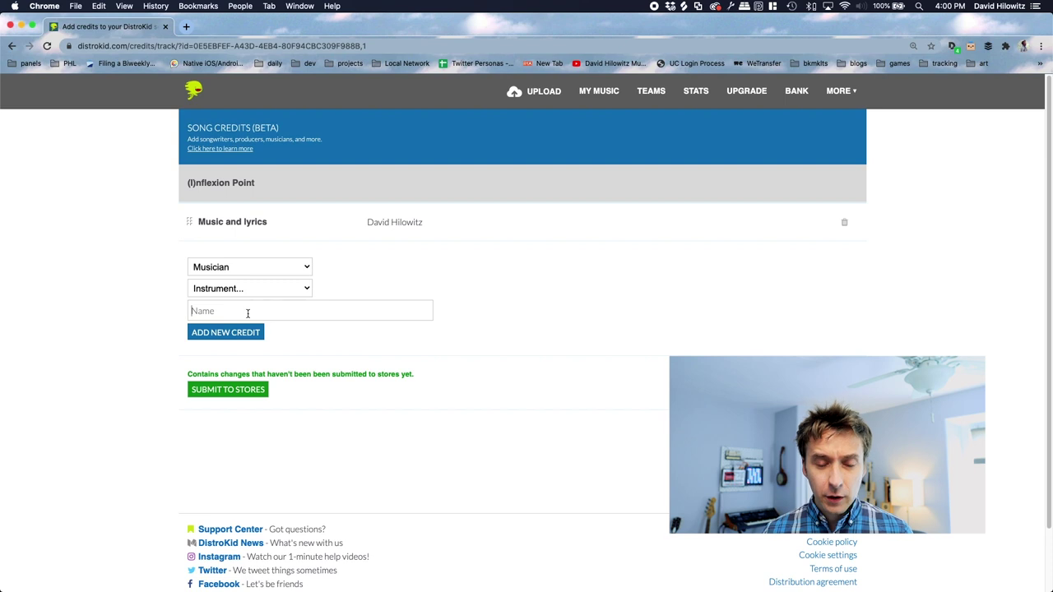
pyautogui.click(246, 288)
pyautogui.scroll(-10, 246, 527)
pyautogui.click(247, 533)
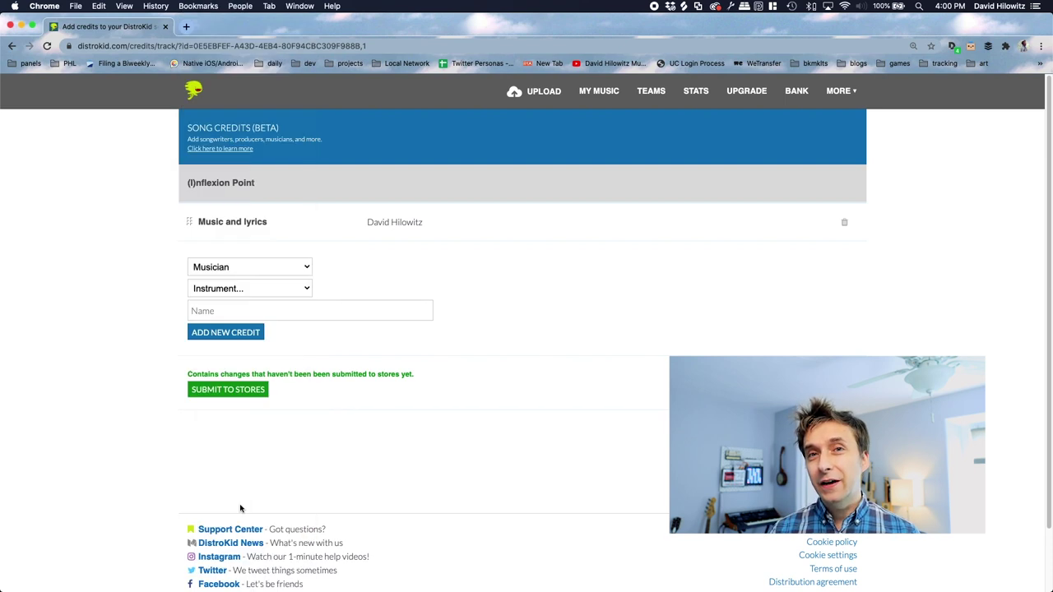
pyautogui.click(250, 310)
pyautogui.click(211, 334)
pyautogui.click(211, 337)
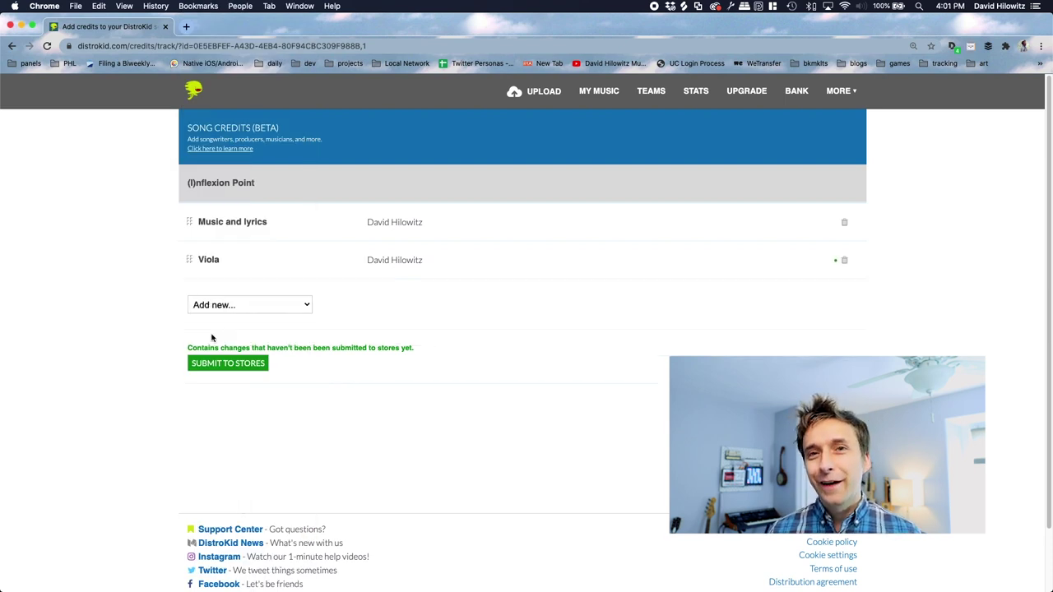
# - Start a second Musician credit and bring up its instrument list
pyautogui.click(249, 305)
pyautogui.click(230, 328)
pyautogui.click(228, 325)
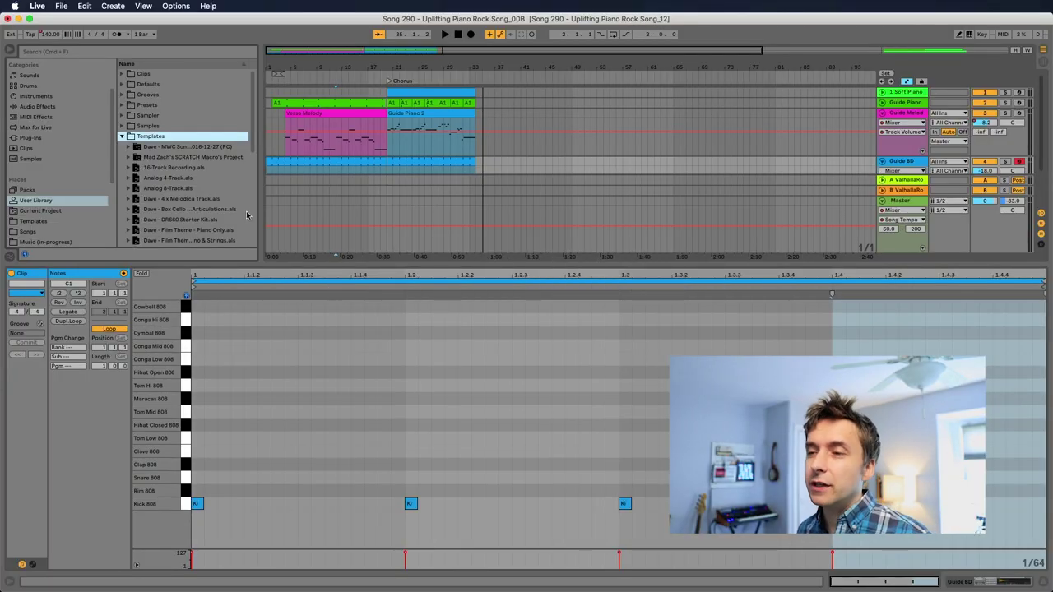
# - Add the Vintage Funk Kit Drums template from the User Library Templates folder to the song
pyautogui.scroll(-5, 222, 199)
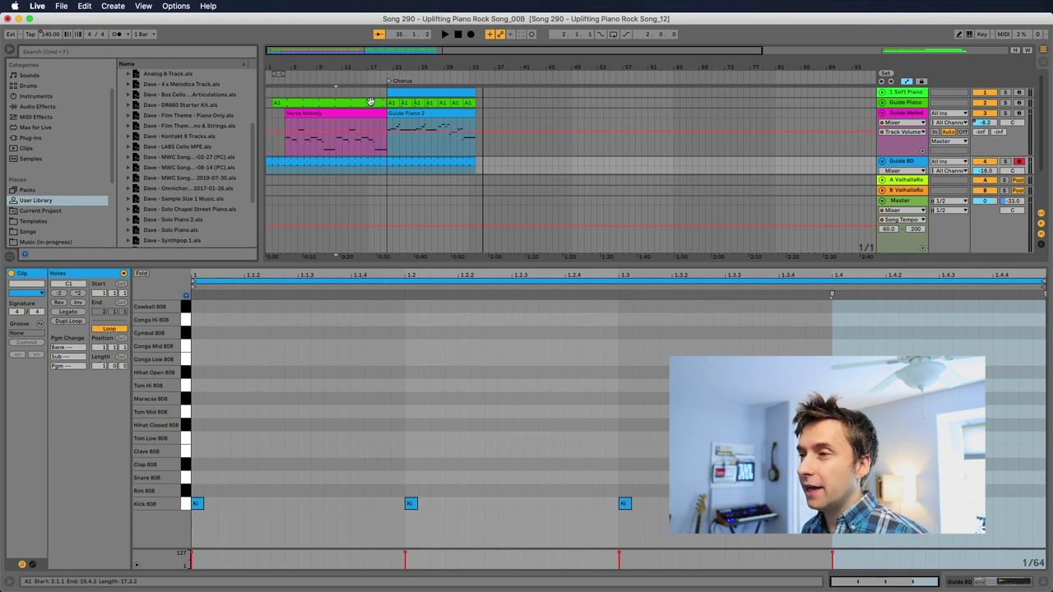
pyautogui.scroll(-1, 204, 229)
pyautogui.scroll(-1, 205, 228)
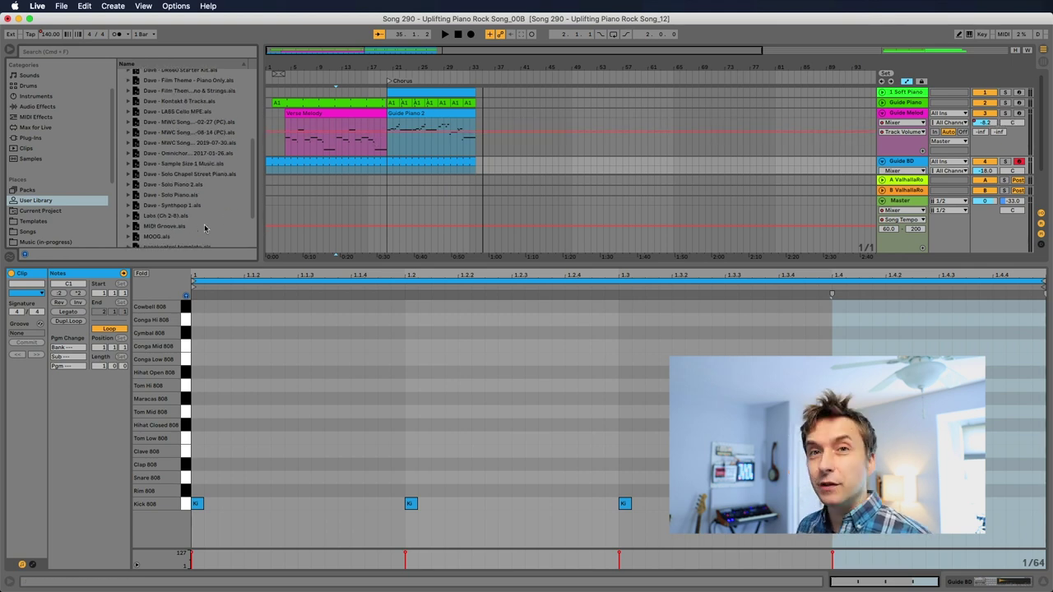
pyautogui.scroll(-3, 205, 228)
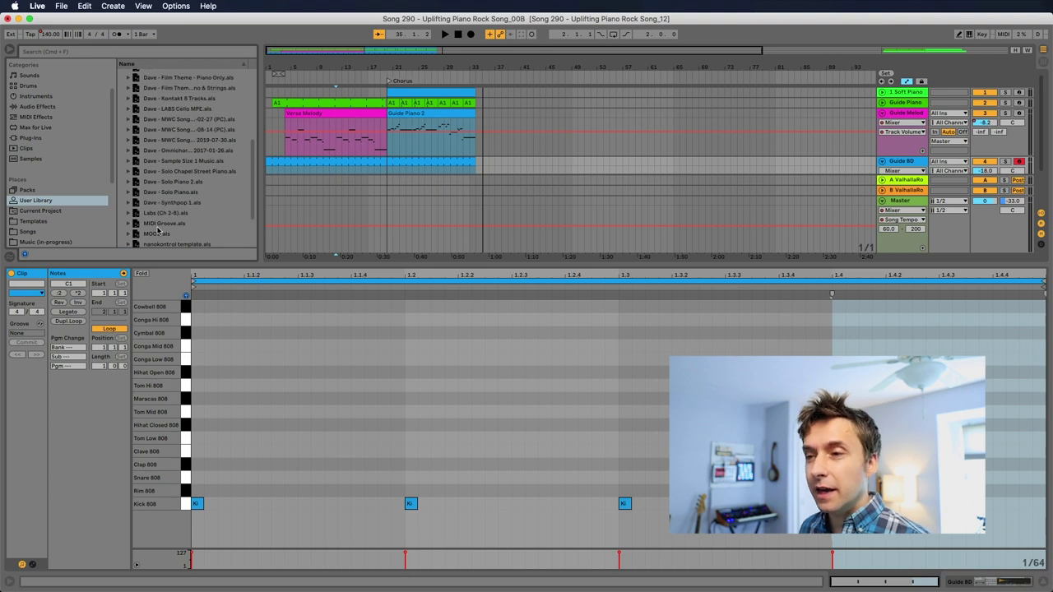
pyautogui.click(160, 232)
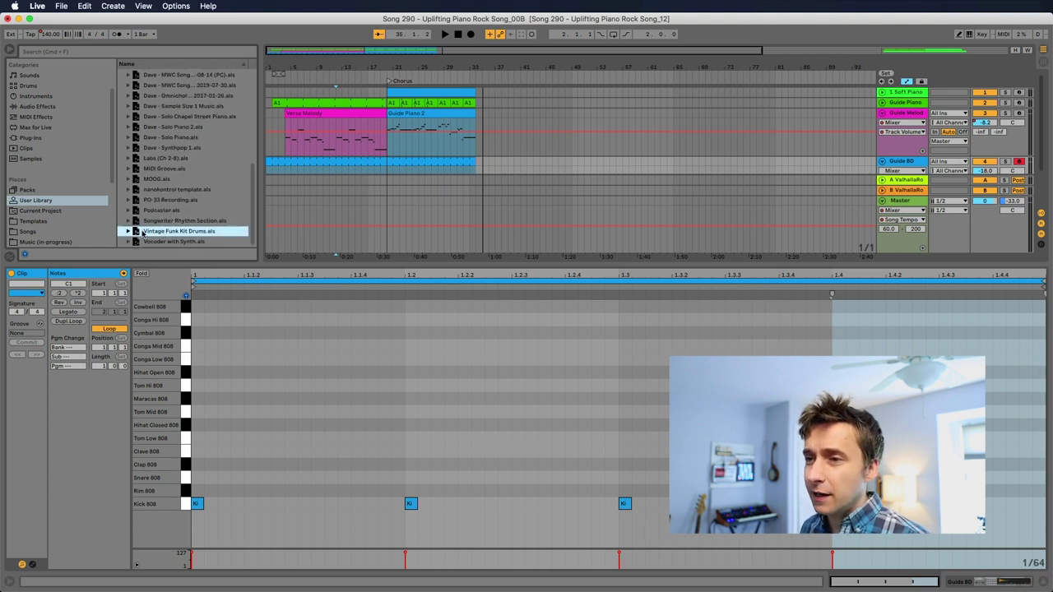
pyautogui.click(378, 87)
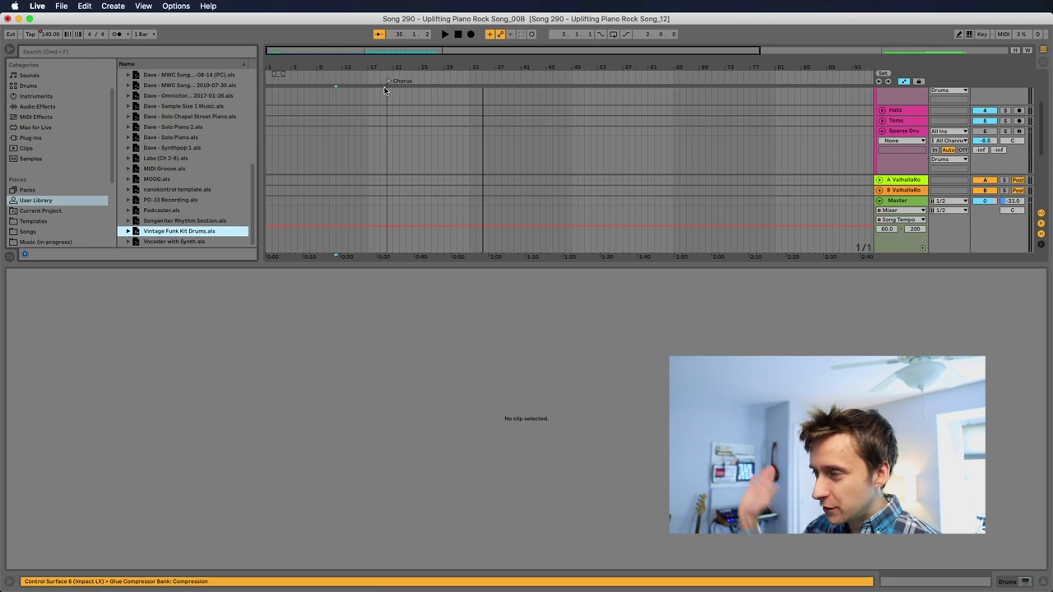
pyautogui.scroll(3, 574, 168)
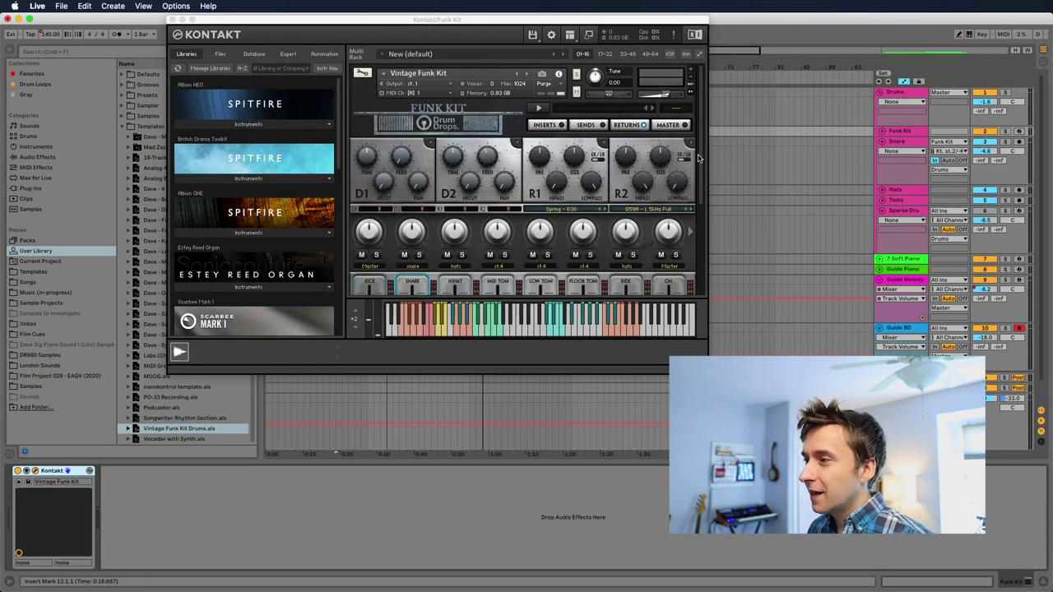
# - Close the Kontakt funk kit window, solo the Snare track and select the Funk Kit track
pyautogui.click(698, 157)
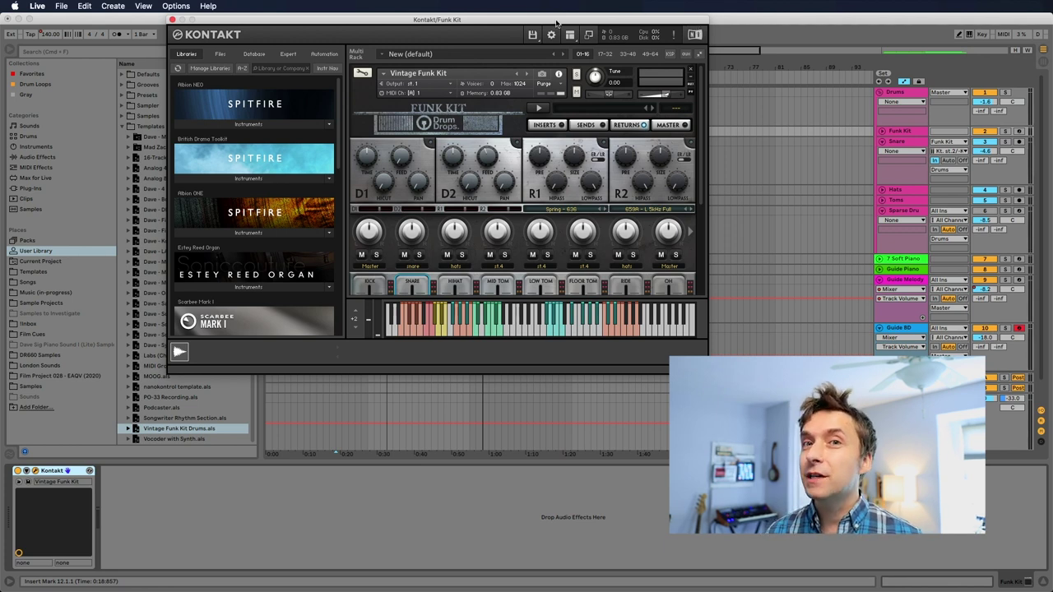
pyautogui.click(173, 19)
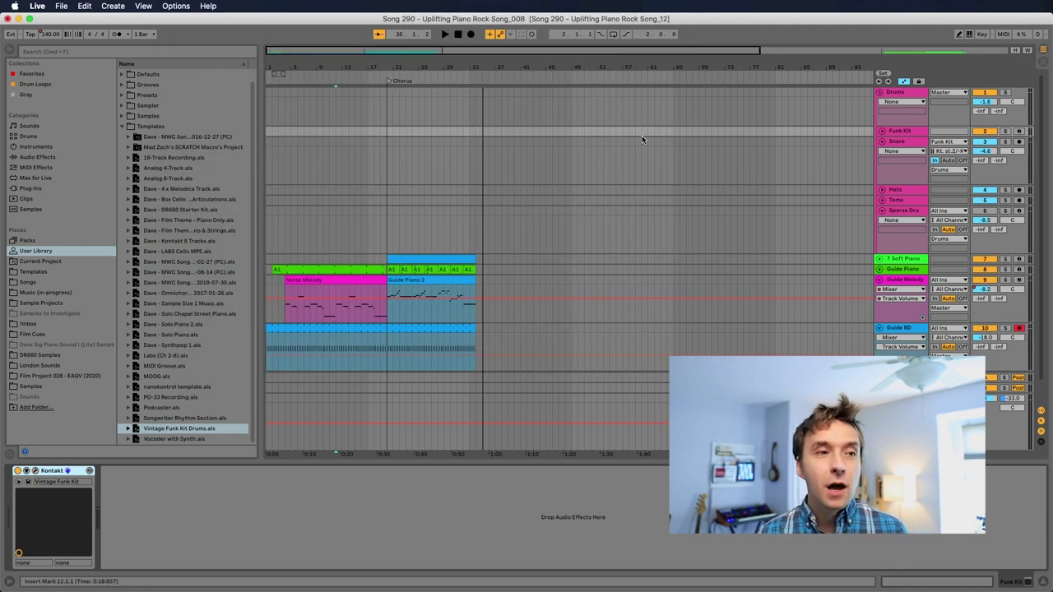
pyautogui.click(1005, 141)
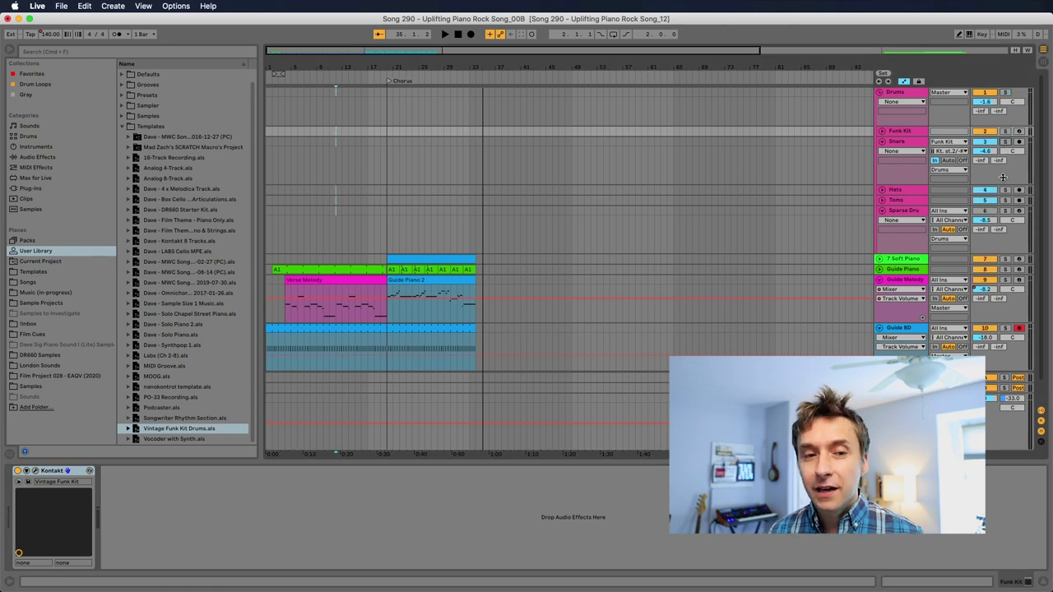
pyautogui.click(896, 133)
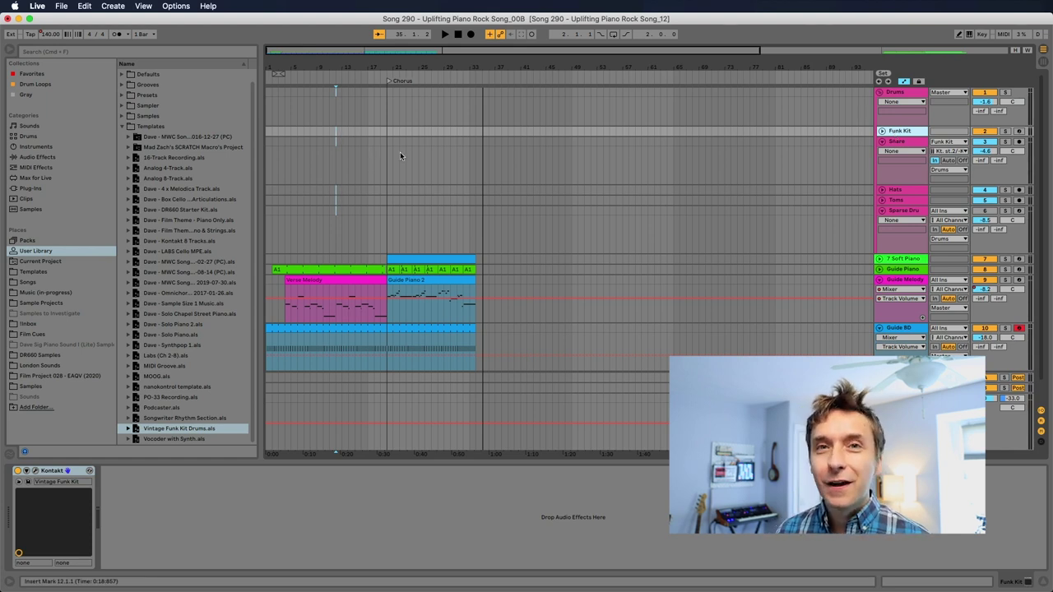
# - Create a two-bar MIDI clip at the Chorus on Funk Kit with a C1 note at its start
pyautogui.click(389, 132)
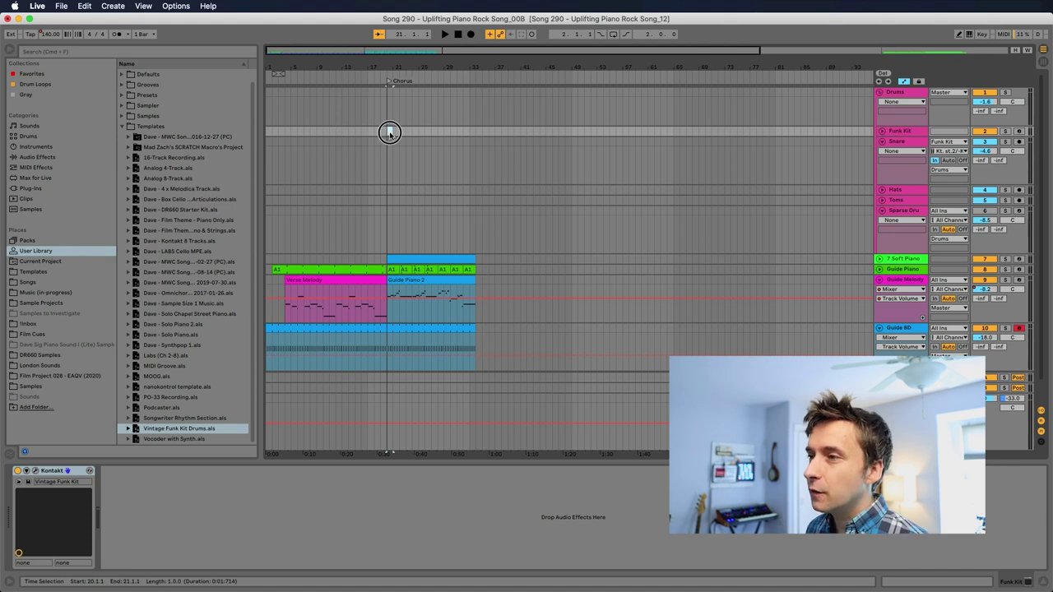
pyautogui.moveTo(389, 133)
pyautogui.mouseDown()
pyautogui.moveTo(419, 129)
pyautogui.moveTo(401, 129)
pyautogui.mouseUp()
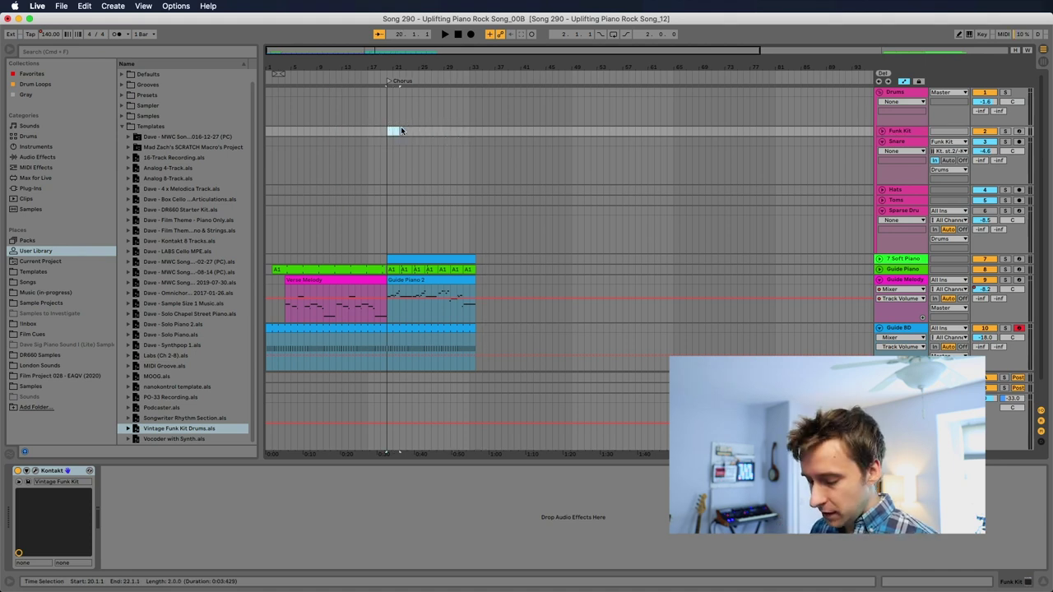
pyautogui.press('super+shift+m')
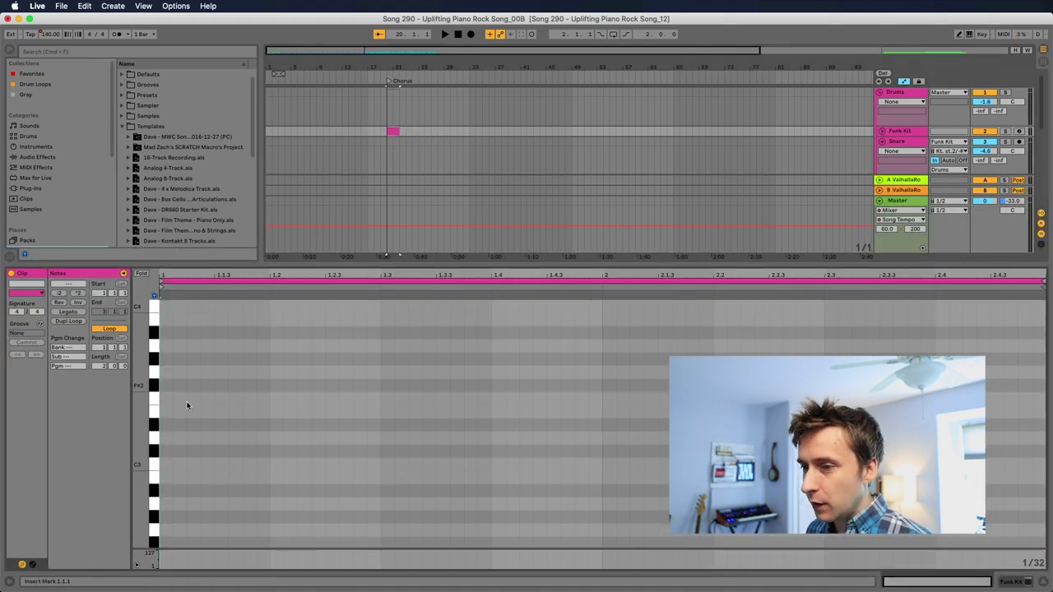
pyautogui.doubleClick(161, 467)
pyautogui.moveTo(162, 467); pyautogui.dragTo(212, 543)
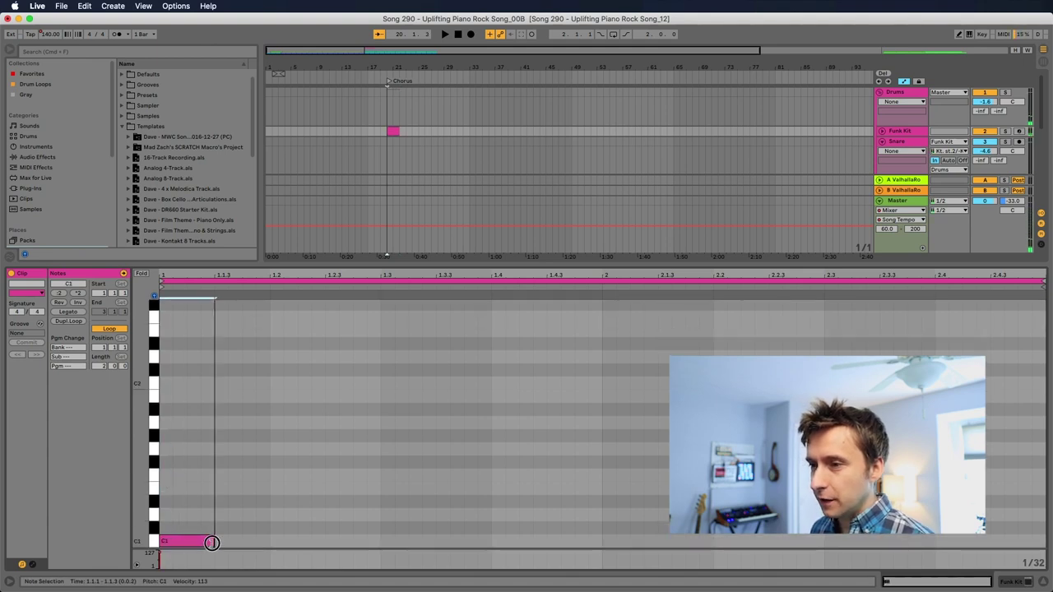
# - Program the first bar: C1 kicks at the start and 1.2.3, a D#1 snare on beat 3
pyautogui.press('super+d')
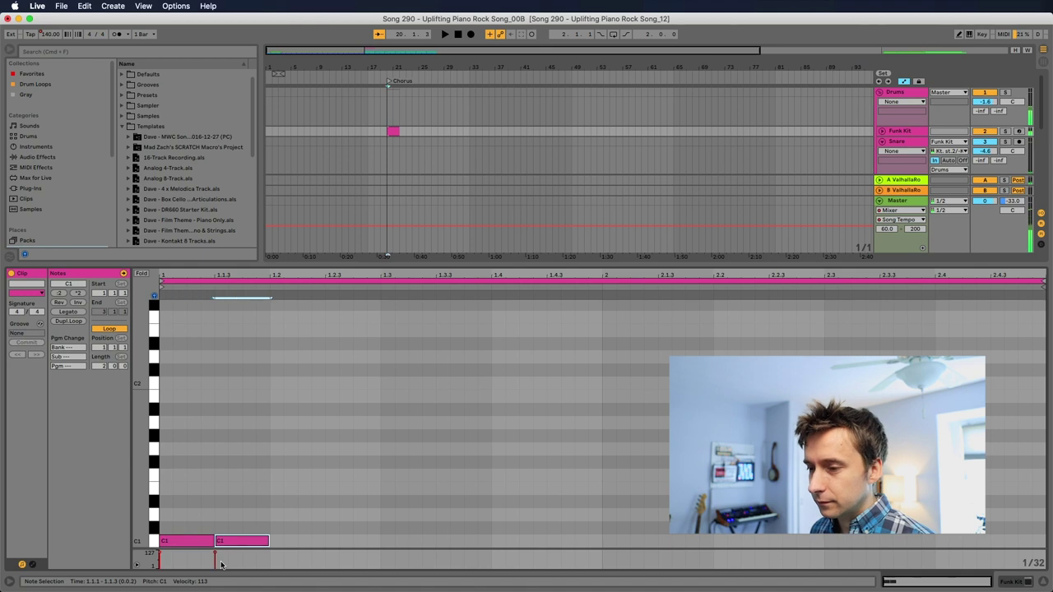
pyautogui.press('super+d')
pyautogui.press('Up')
pyautogui.press('Up')
pyautogui.press('space')
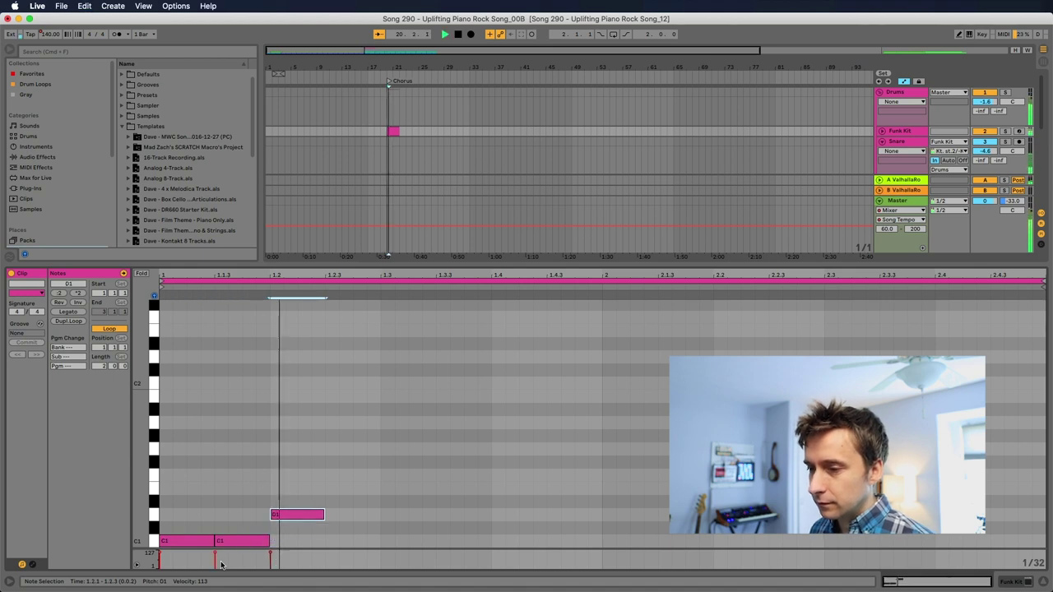
pyautogui.moveTo(287, 515); pyautogui.dragTo(398, 502)
pyautogui.moveTo(242, 542); pyautogui.dragTo(348, 543)
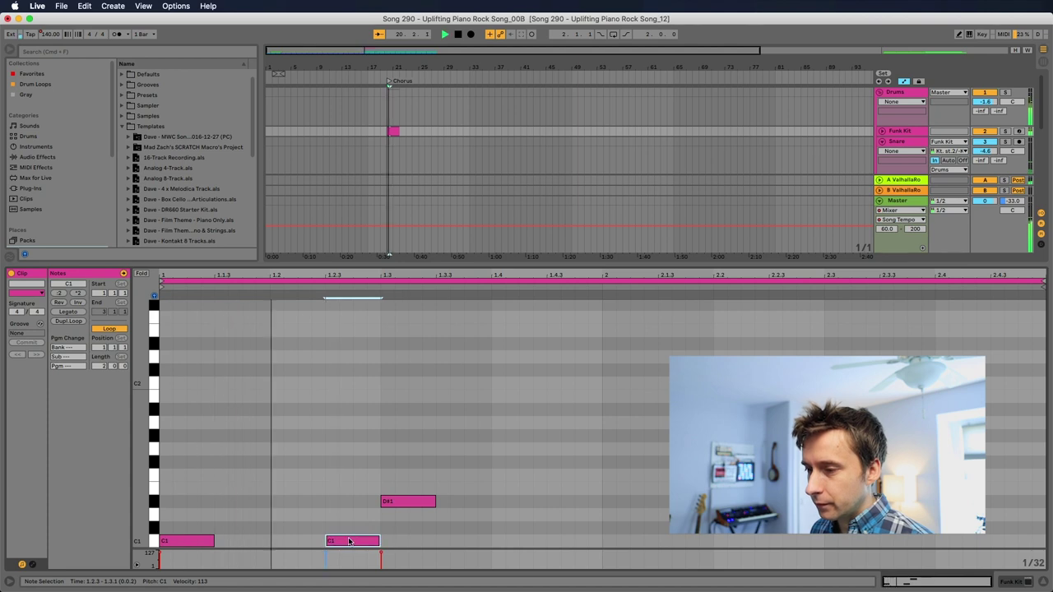
pyautogui.press('space')
# - Add C1 kicks to 2.2.2, a D#1 snare at 2.3.2, a C2 crash and A#1 on each beat
pyautogui.moveTo(389, 527)
pyautogui.mouseDown()
pyautogui.moveTo(449, 540)
pyautogui.moveTo(654, 537)
pyautogui.mouseUp()
pyautogui.moveTo(752, 541)
pyautogui.mouseDown()
pyautogui.moveTo(752, 502)
pyautogui.moveTo(861, 502)
pyautogui.mouseUp()
pyautogui.moveTo(399, 131); pyautogui.dragTo(414, 130)
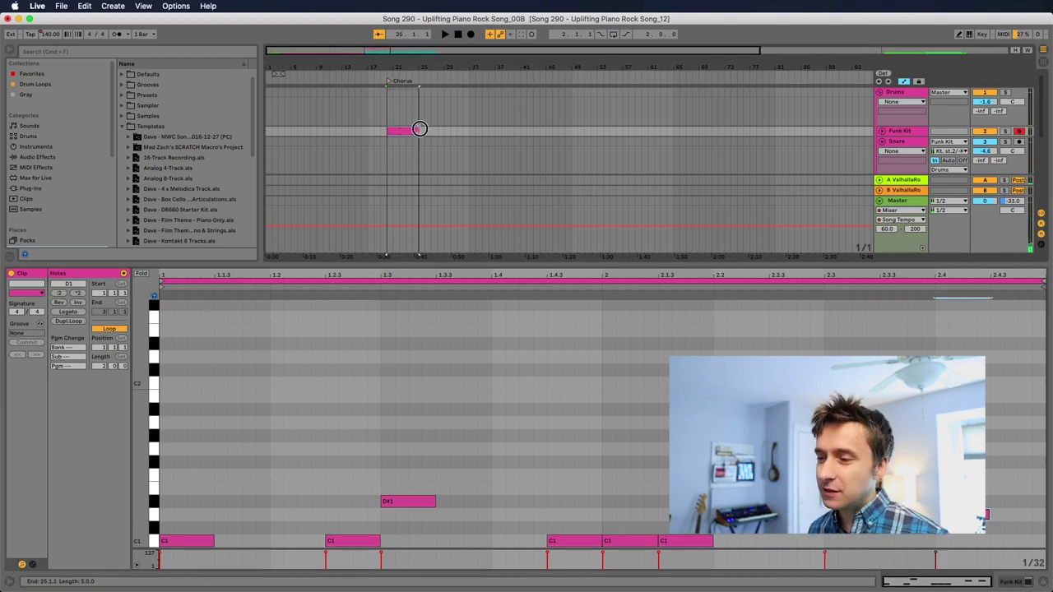
pyautogui.click(166, 444)
pyautogui.press('super+d')
pyautogui.press('super+d')
pyautogui.press('super+d')
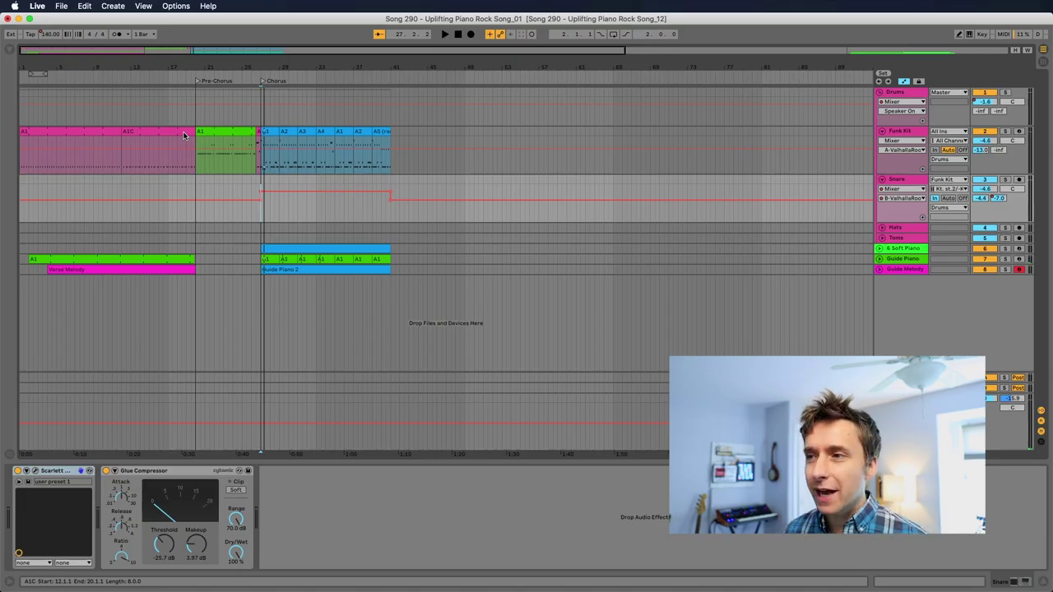
# - Play the first chorus drum clip, then play from the A1C verse drum clip
pyautogui.click(270, 132)
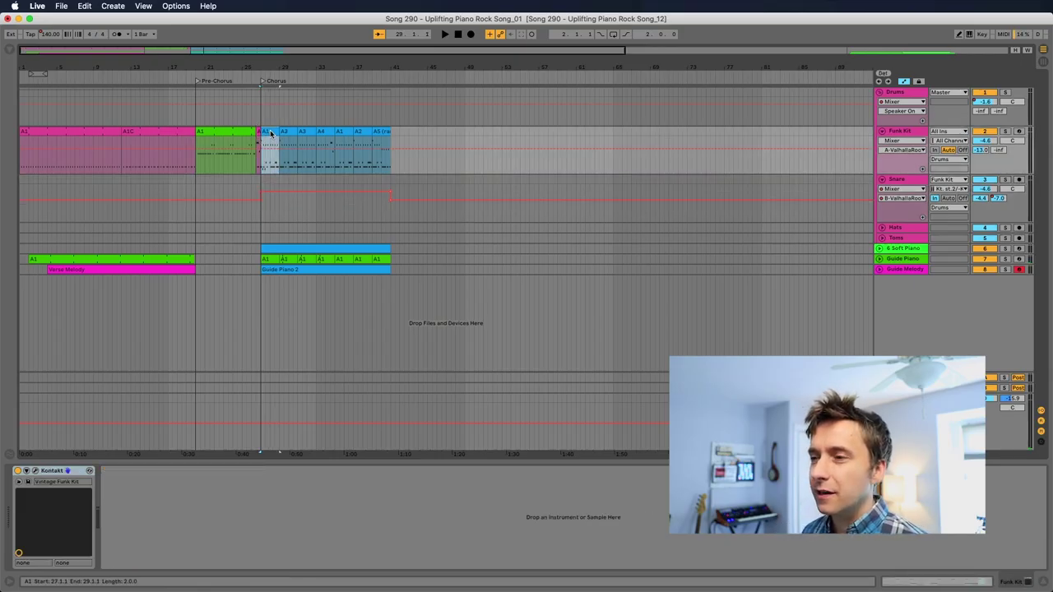
pyautogui.press('space')
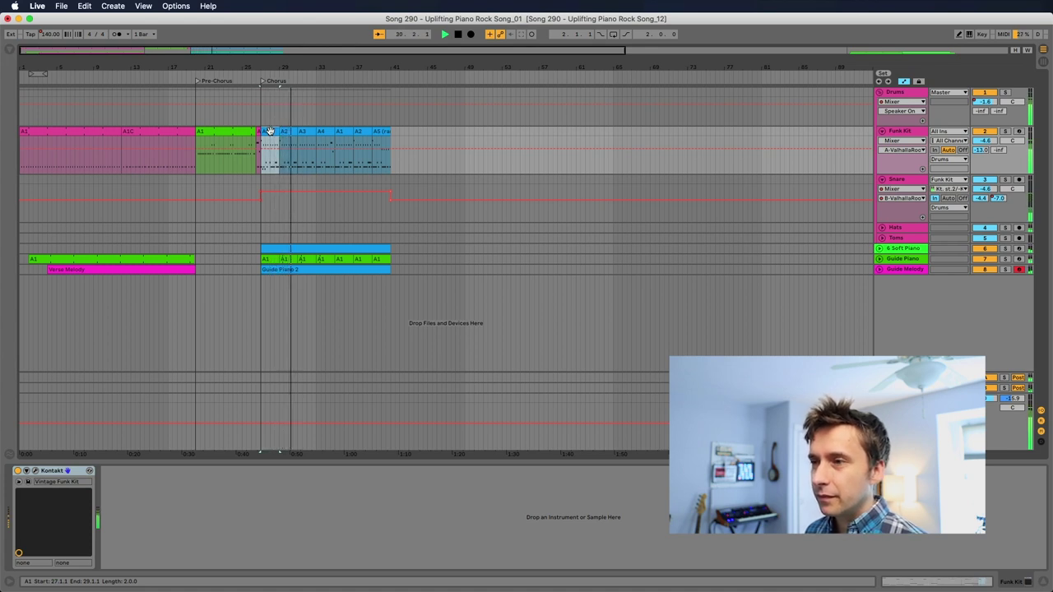
pyautogui.press('space')
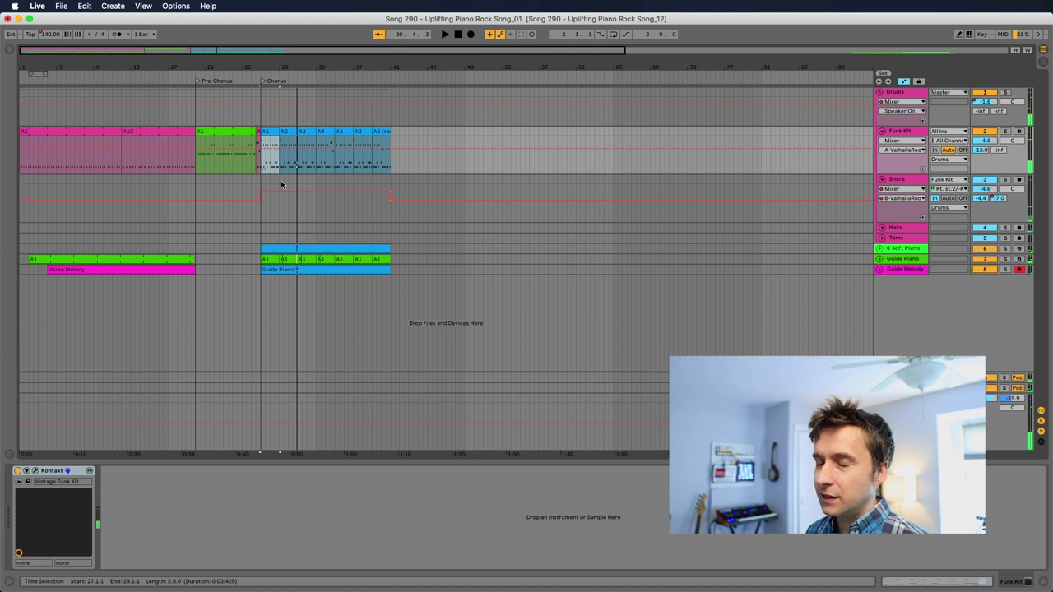
pyautogui.click(153, 132)
pyautogui.press('space')
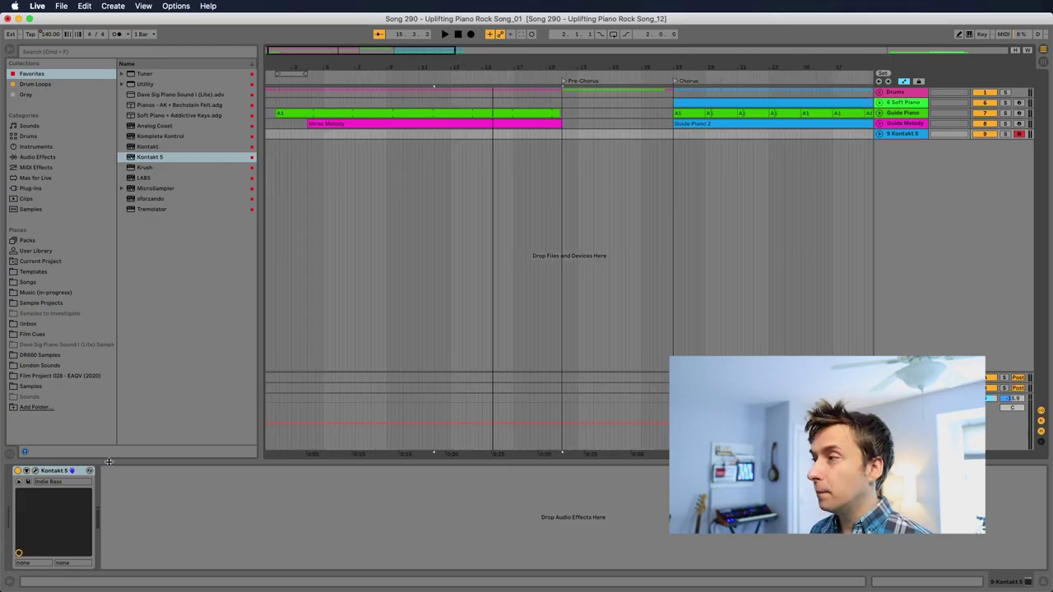
# - Rename the Kontakt 5 track to Indie Bass and close its instrument window
pyautogui.doubleClick(897, 134)
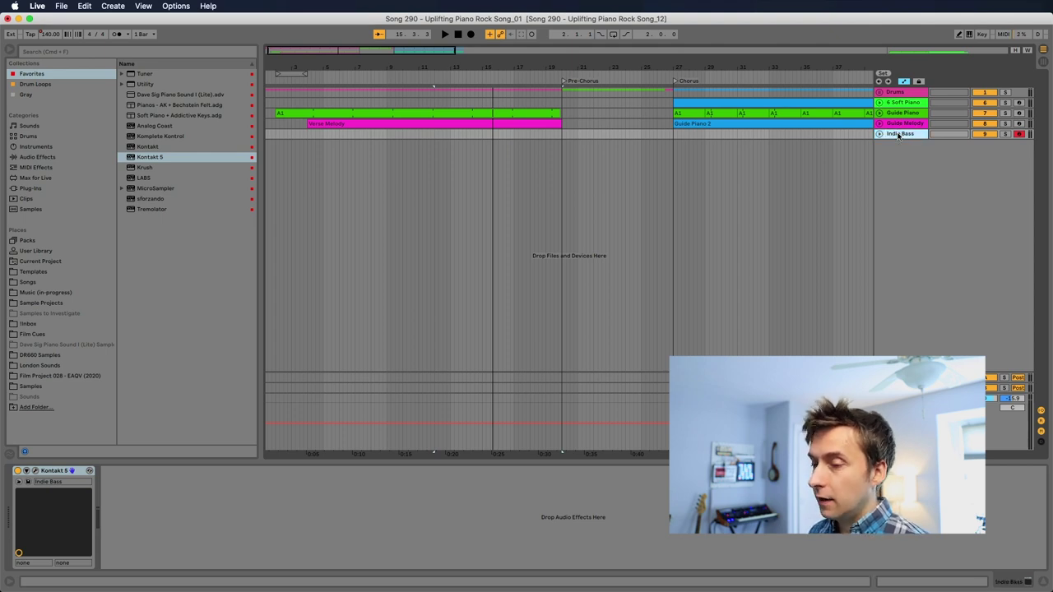
pyautogui.press('Return')
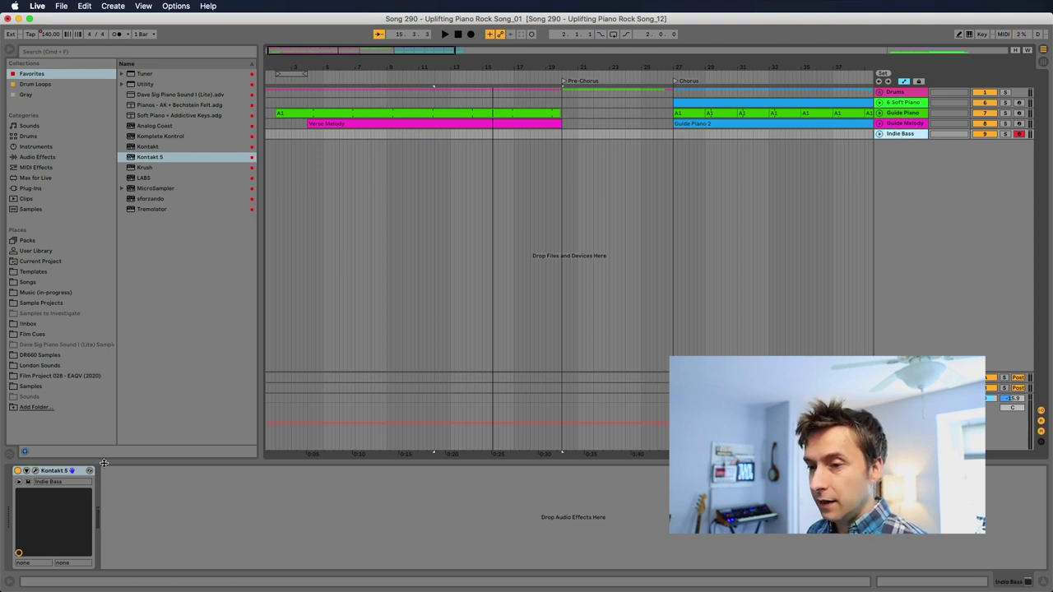
pyautogui.click(35, 472)
pyautogui.click(175, 25)
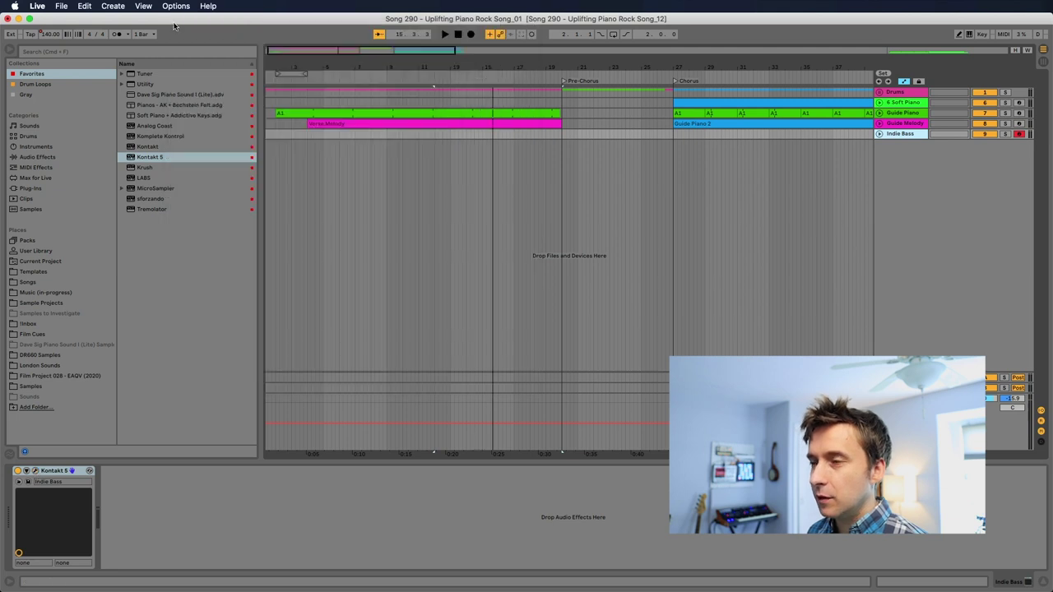
# - Create a bass MIDI clip at bars 2–3, add notes, duplicate them and extend it to bar 10
pyautogui.click(276, 134)
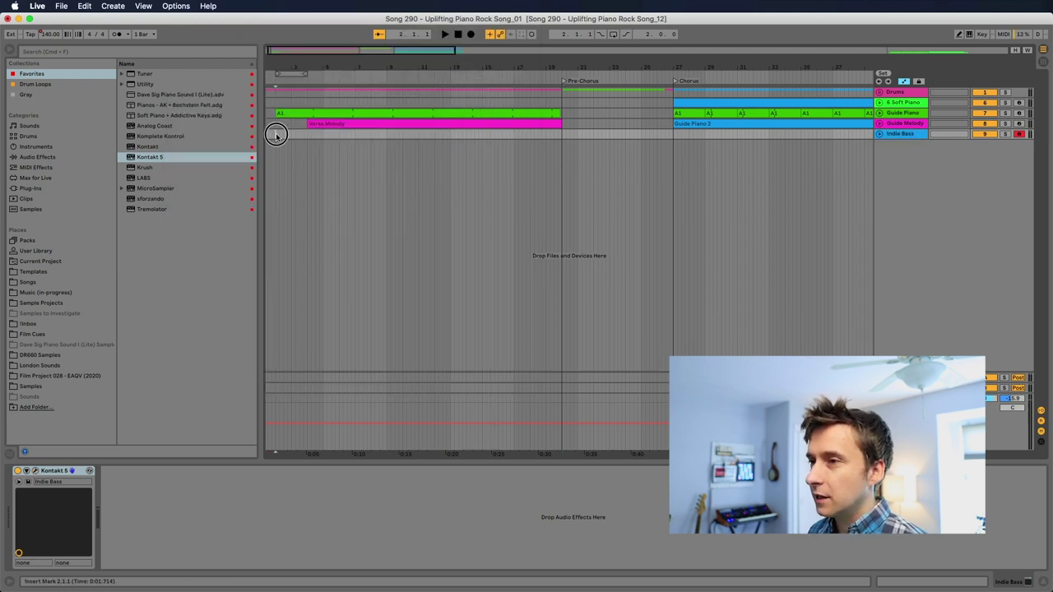
pyautogui.moveTo(277, 134); pyautogui.dragTo(297, 129)
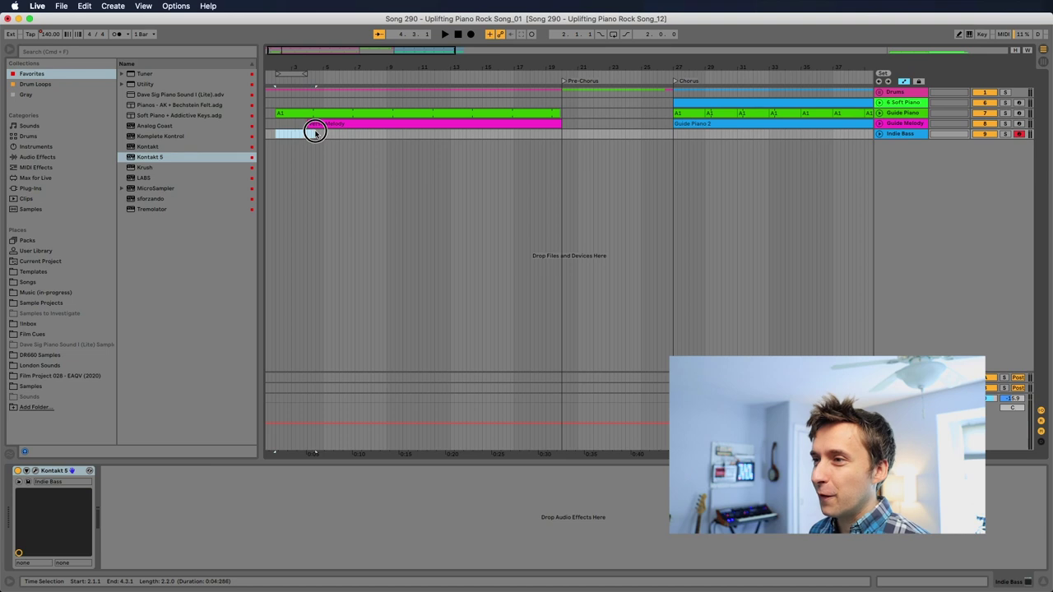
pyautogui.press('super+shift+m')
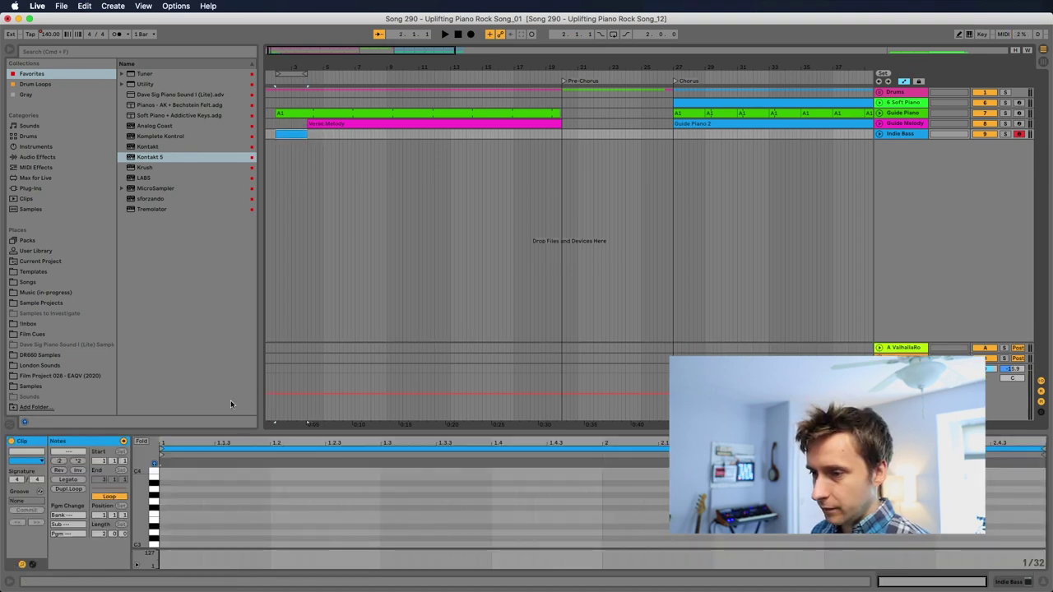
pyautogui.press('Right')
pyautogui.press('Right')
pyautogui.press('Right')
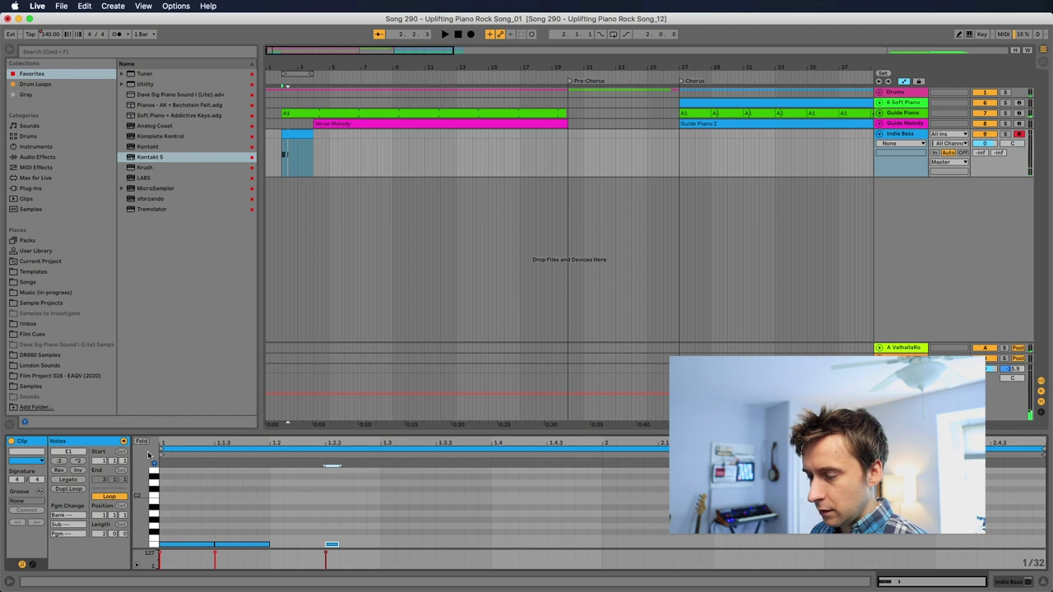
pyautogui.press('space')
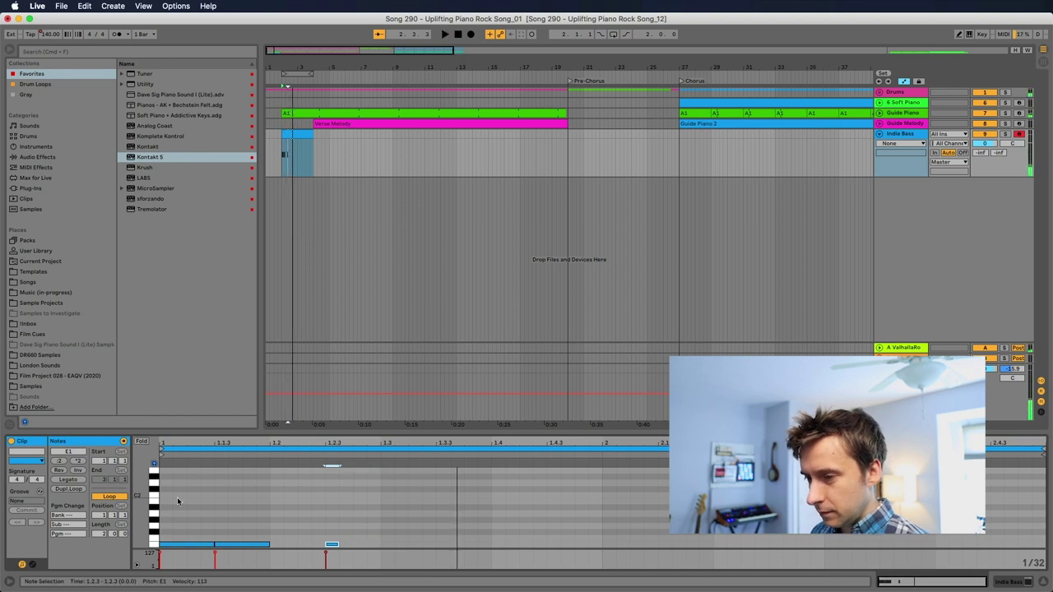
pyautogui.press('super+d')
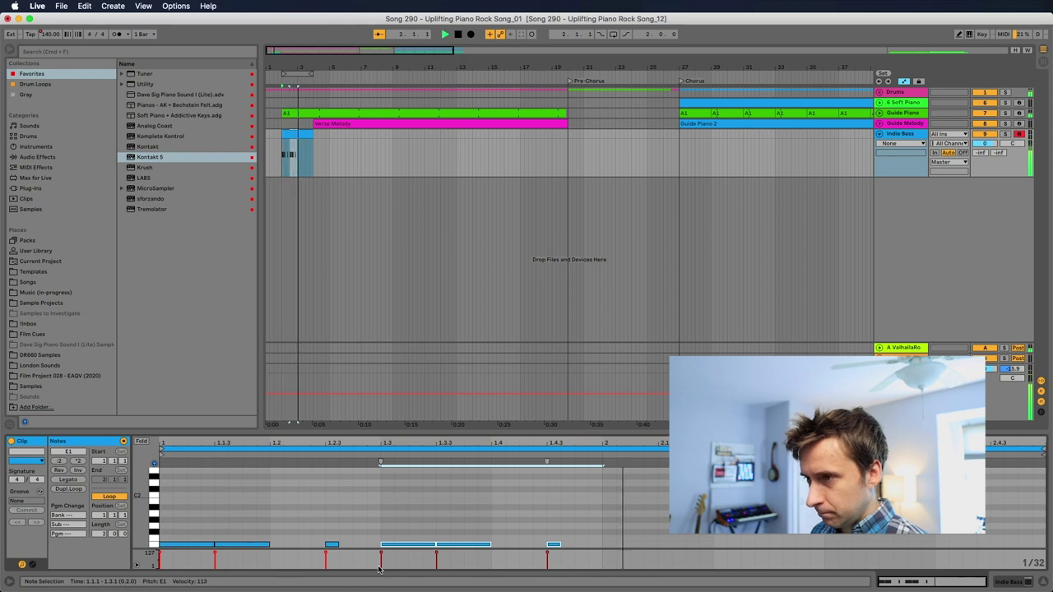
pyautogui.press('super+d')
pyautogui.moveTo(313, 136); pyautogui.dragTo(406, 142)
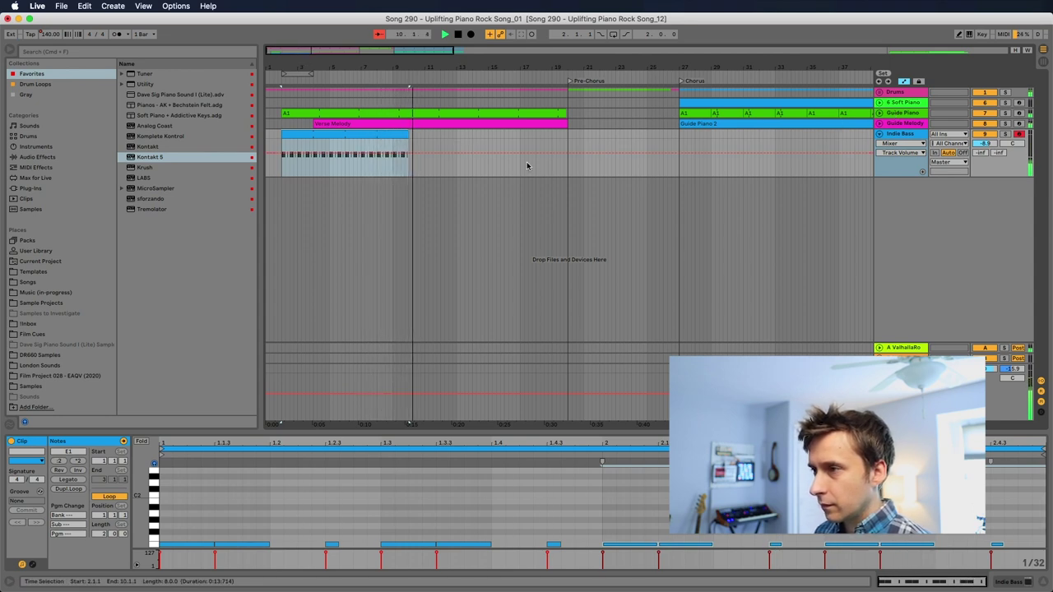
# - Audition the bass from bar 10 and repeat the bars 10–12 section up to bar 20
pyautogui.press('space')
pyautogui.moveTo(378, 170); pyautogui.dragTo(440, 169)
pyautogui.click(423, 515)
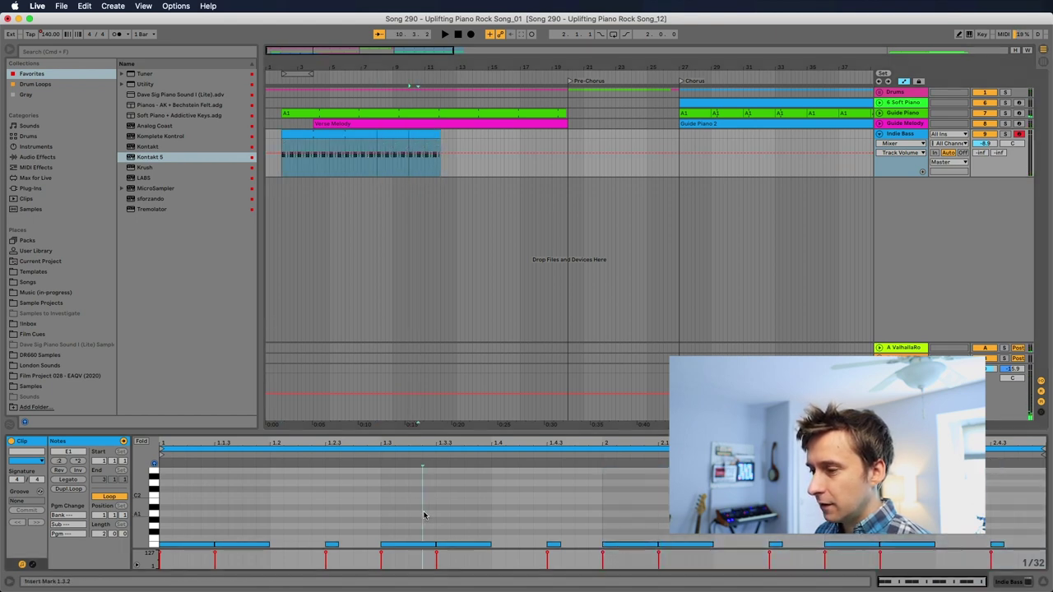
pyautogui.scroll(-3, 422, 515)
pyautogui.press('space')
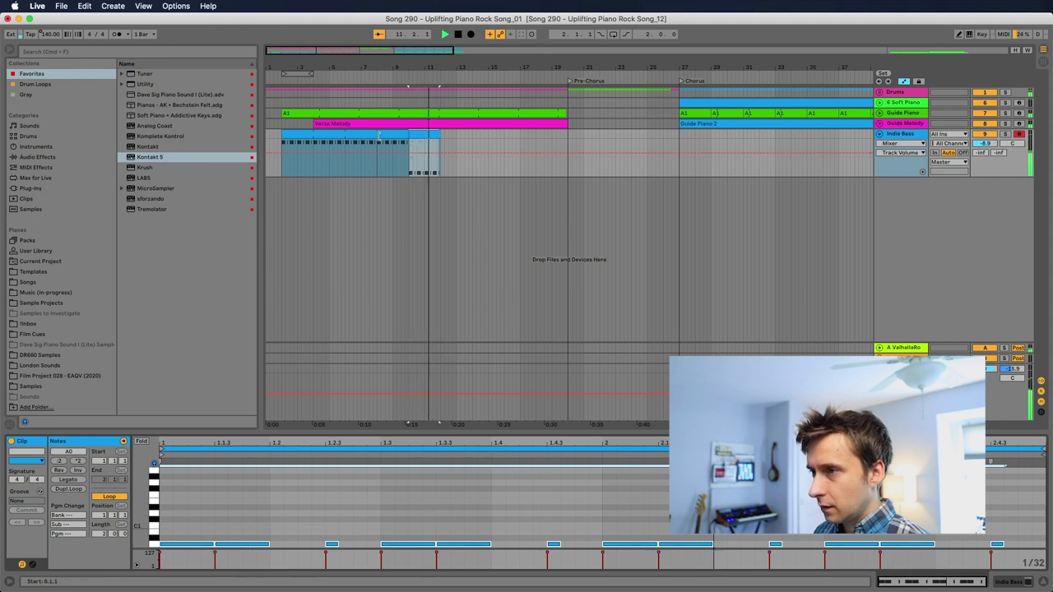
pyautogui.click(430, 135)
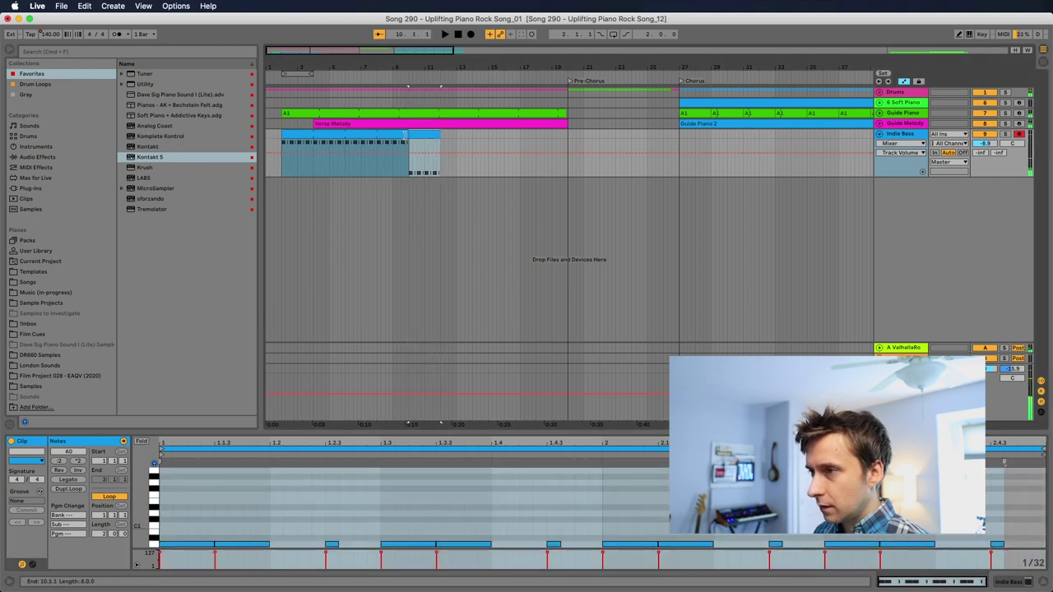
pyautogui.press('super+d')
pyautogui.press('super+d')
pyautogui.press('super+d')
pyautogui.press('super+d')
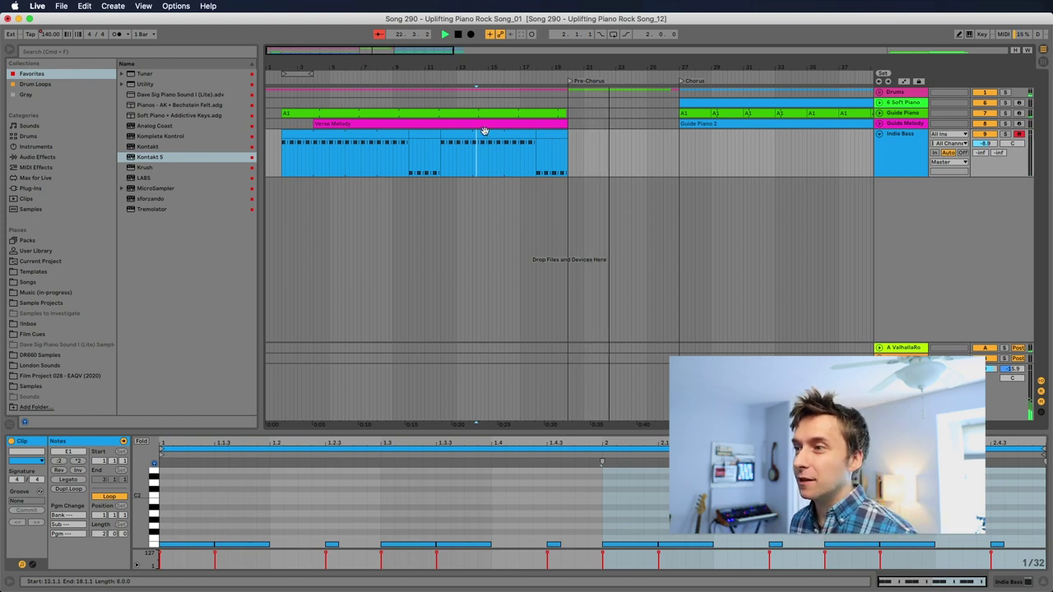
# - Extend the bass to bar 22 and on to the chorus at bar 27, then play it back
pyautogui.moveTo(439, 156); pyautogui.dragTo(502, 155)
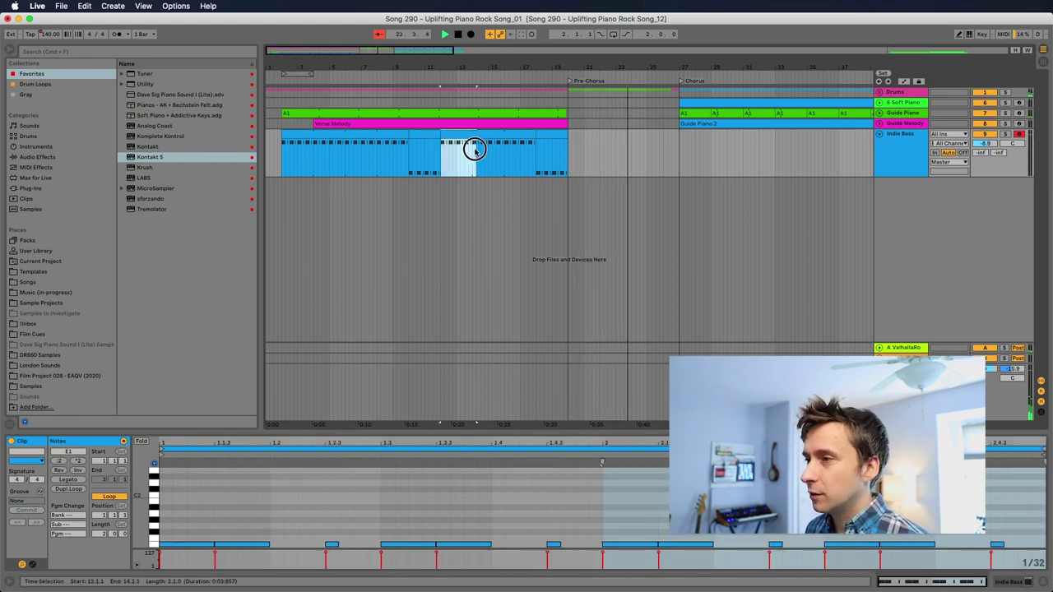
pyautogui.press('super+d')
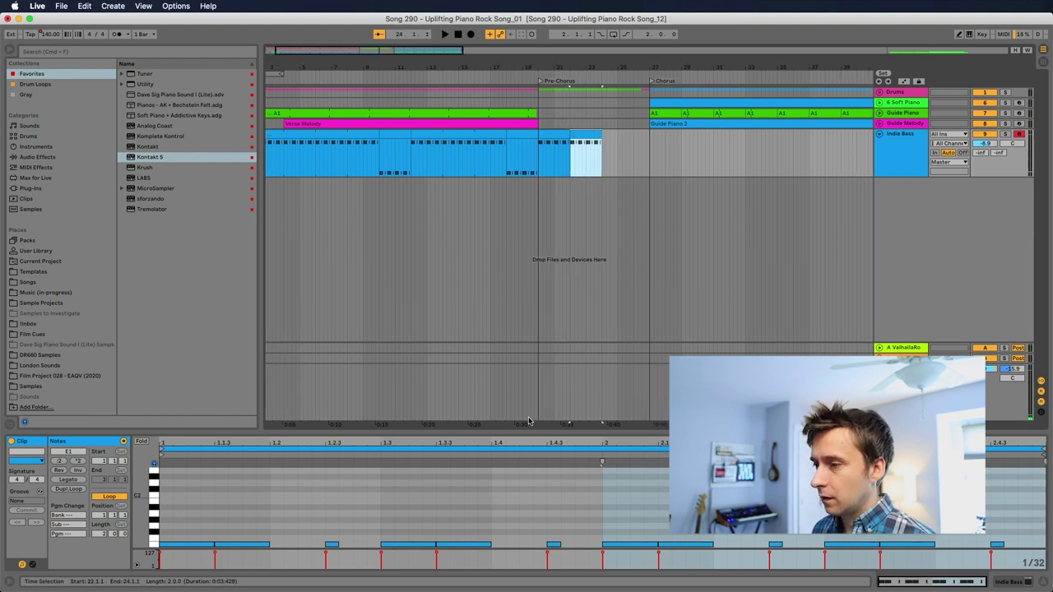
pyautogui.moveTo(582, 136); pyautogui.dragTo(651, 131)
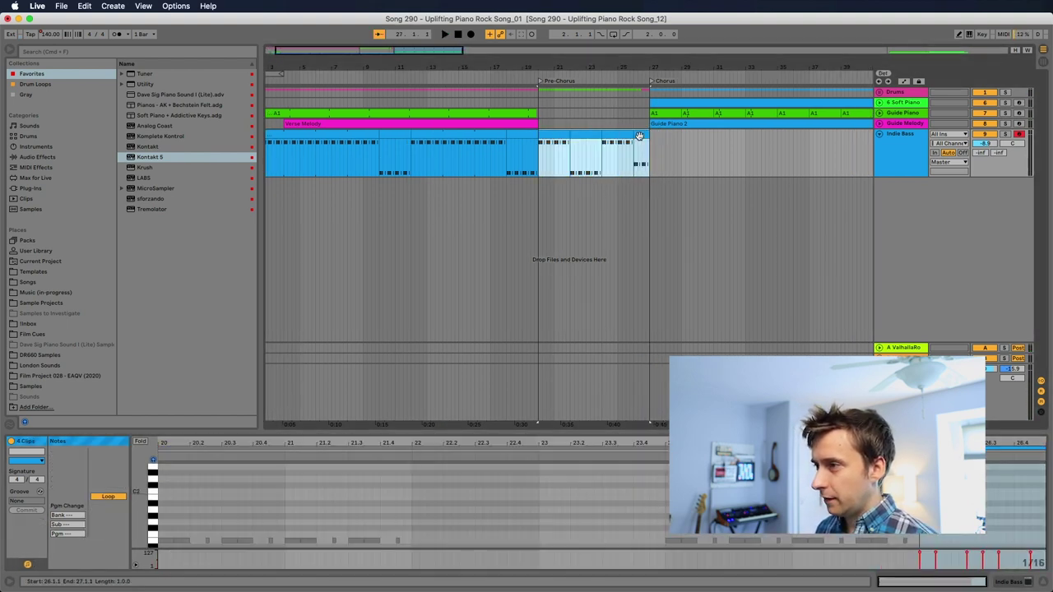
pyautogui.press('space')
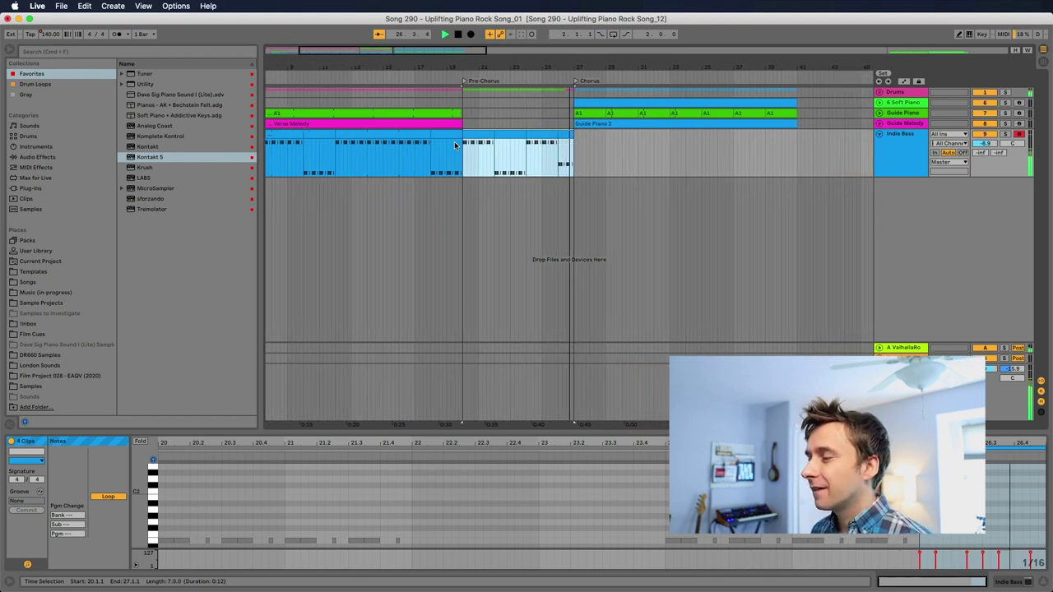
pyautogui.click(569, 148)
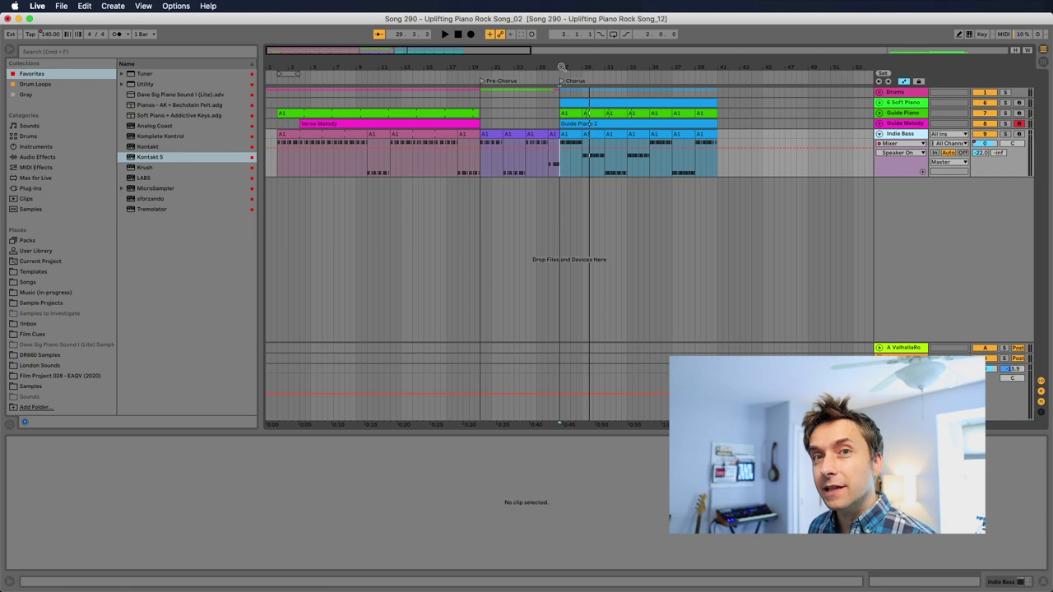
pyautogui.click(574, 134)
pyautogui.press('space')
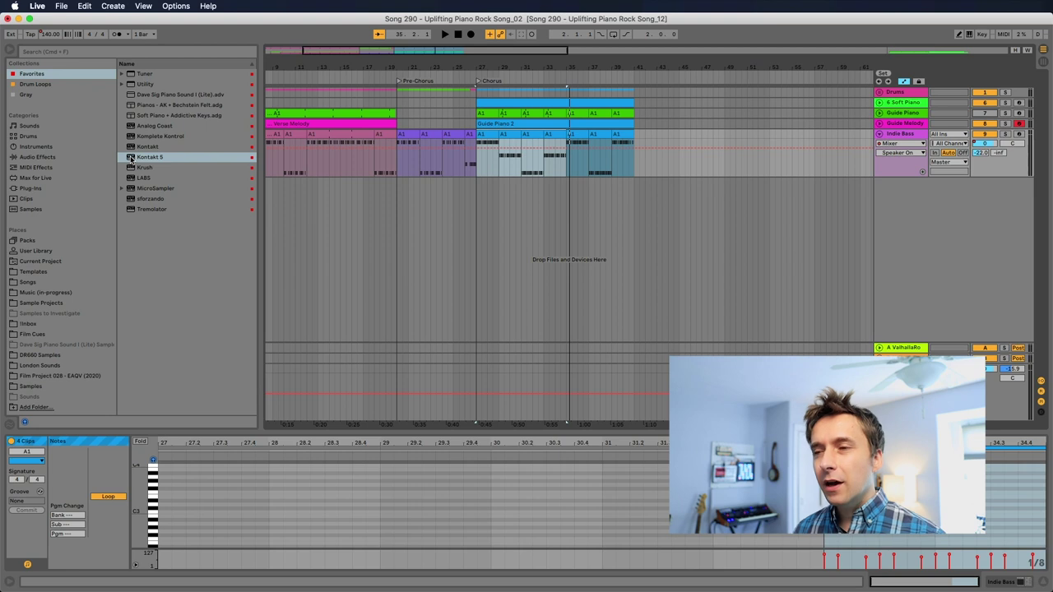
# - Add Kontakt 5 on a new MIDI track and bring up its instrument-loading options
pyautogui.moveTo(130, 157); pyautogui.dragTo(345, 214)
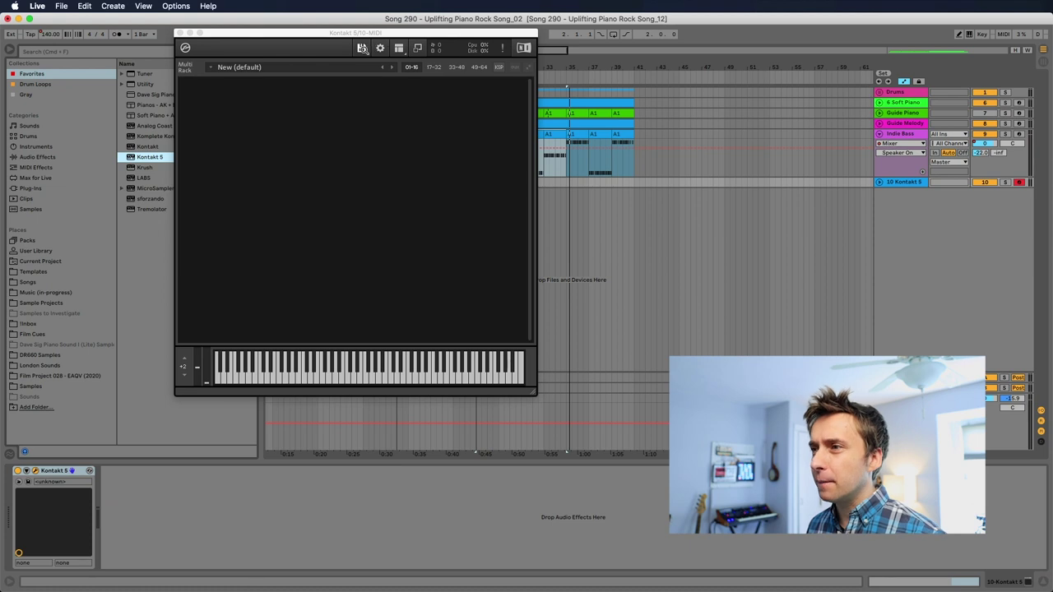
pyautogui.click(362, 49)
pyautogui.moveTo(416, 95)
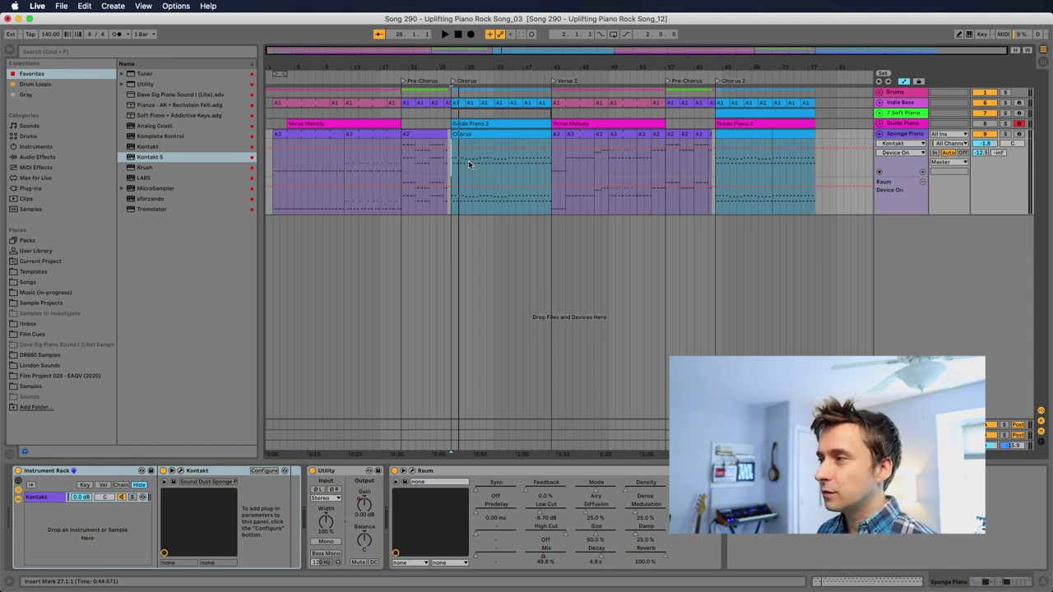
# - Start playback of the arrangement
pyautogui.press('space')
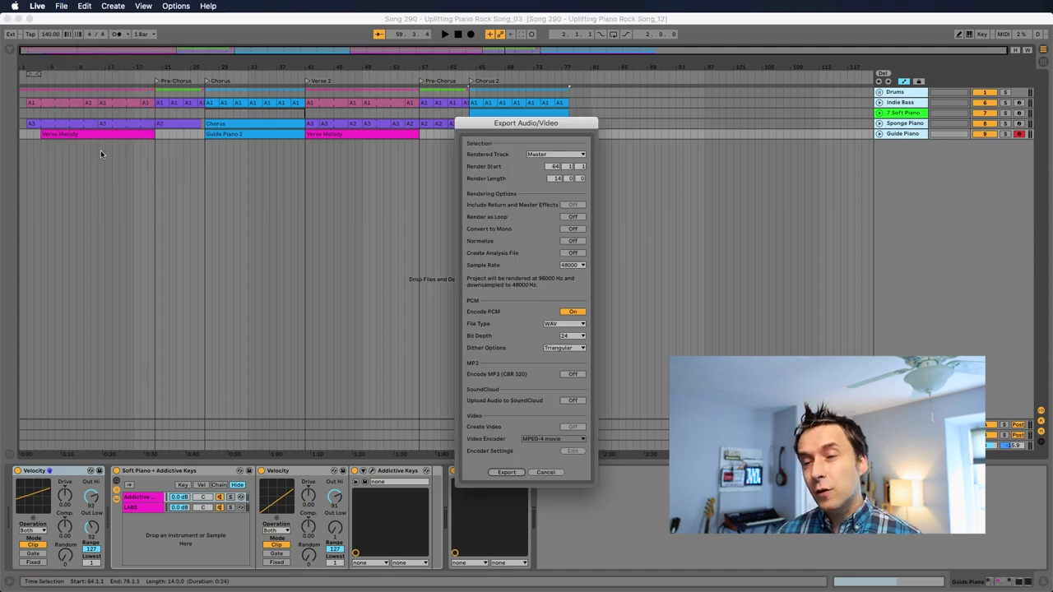
# - Export only the selected tracks as 24-bit WAV stems and confirm the save
pyautogui.click(556, 153)
pyautogui.click(556, 180)
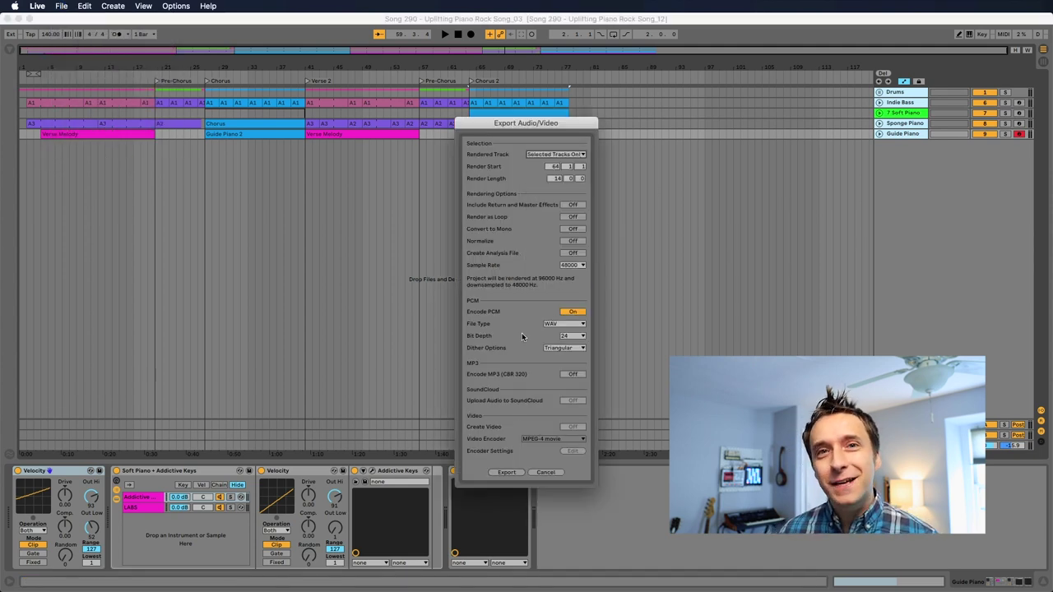
pyautogui.click(512, 473)
pyautogui.press('Return')
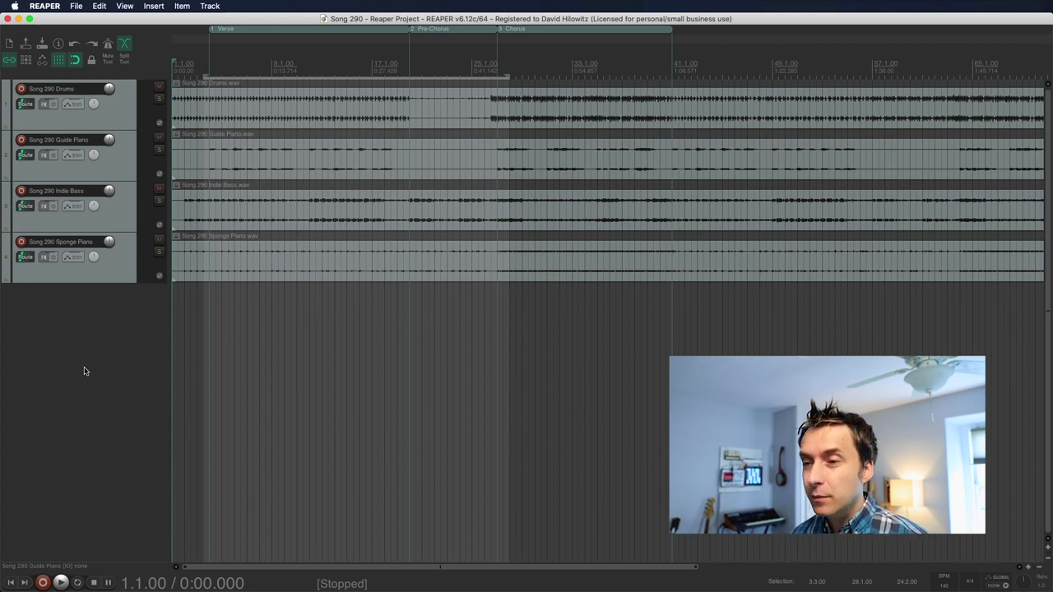
# - Insert the Guitar or Bass Track Folder template into the empty track area
pyautogui.rightClick(69, 301)
pyautogui.moveTo(224, 338)
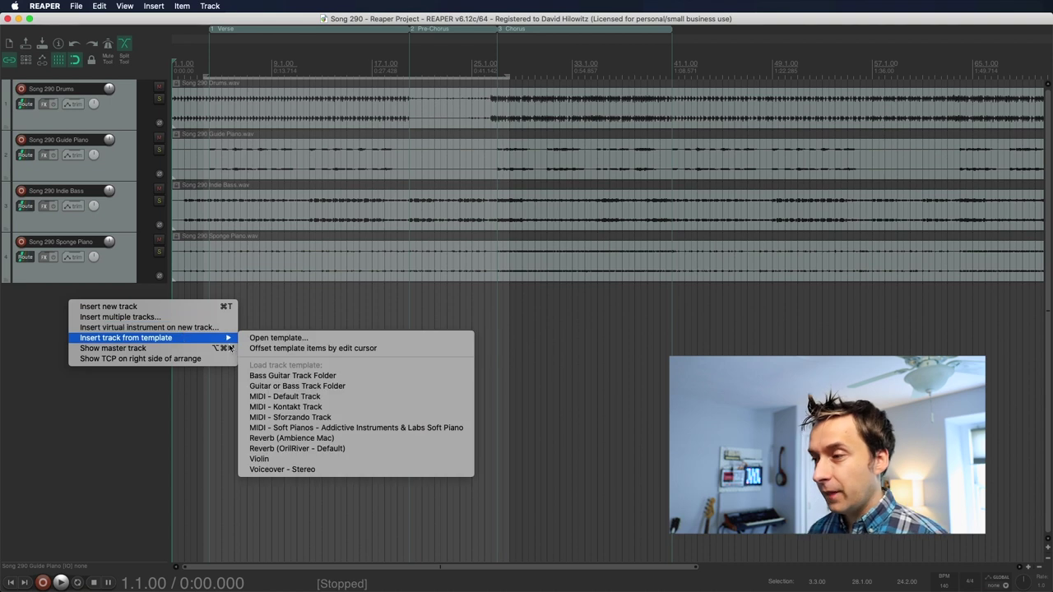
pyautogui.click(318, 385)
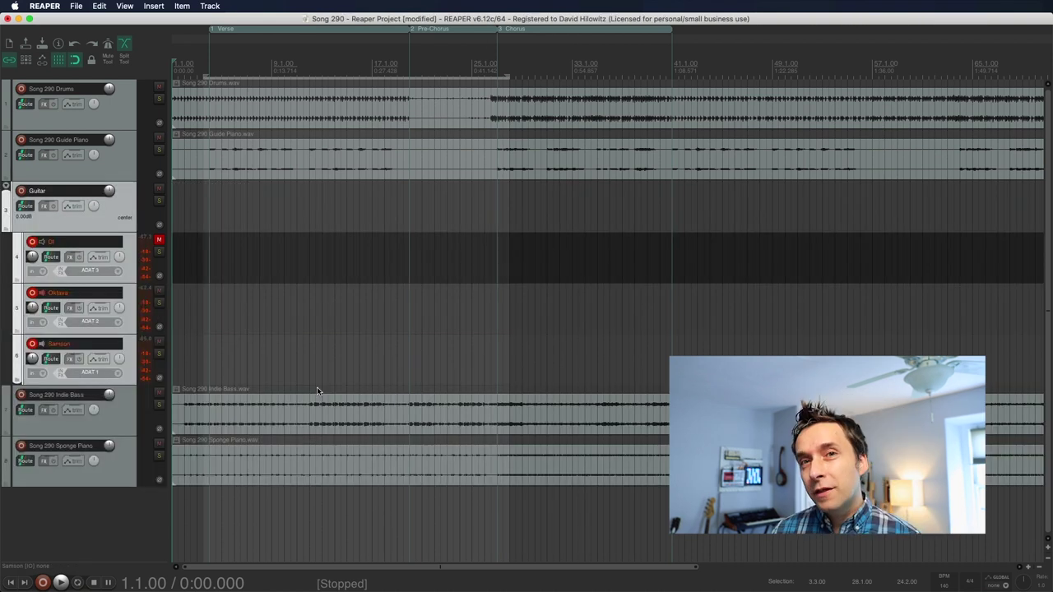
# - Move Indie Bass and Sponge Piano above the guitar folder and name the folder Guitar L
pyautogui.click(131, 468)
pyautogui.keyDown('shift'); pyautogui.click(129, 423); pyautogui.keyUp('shift')
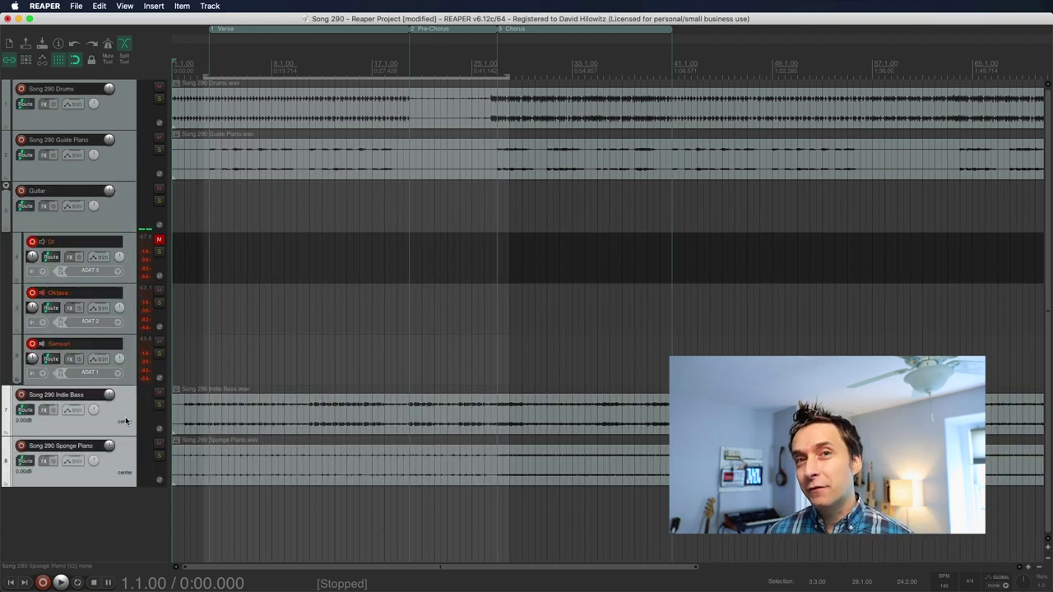
pyautogui.moveTo(127, 419); pyautogui.dragTo(107, 184)
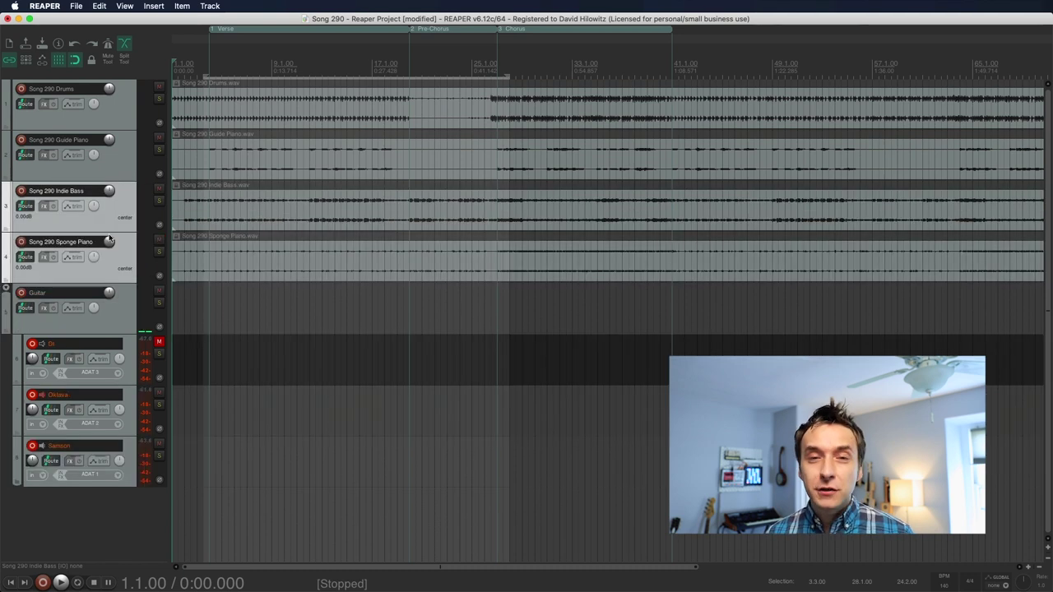
pyautogui.doubleClick(57, 295)
pyautogui.press('Return')
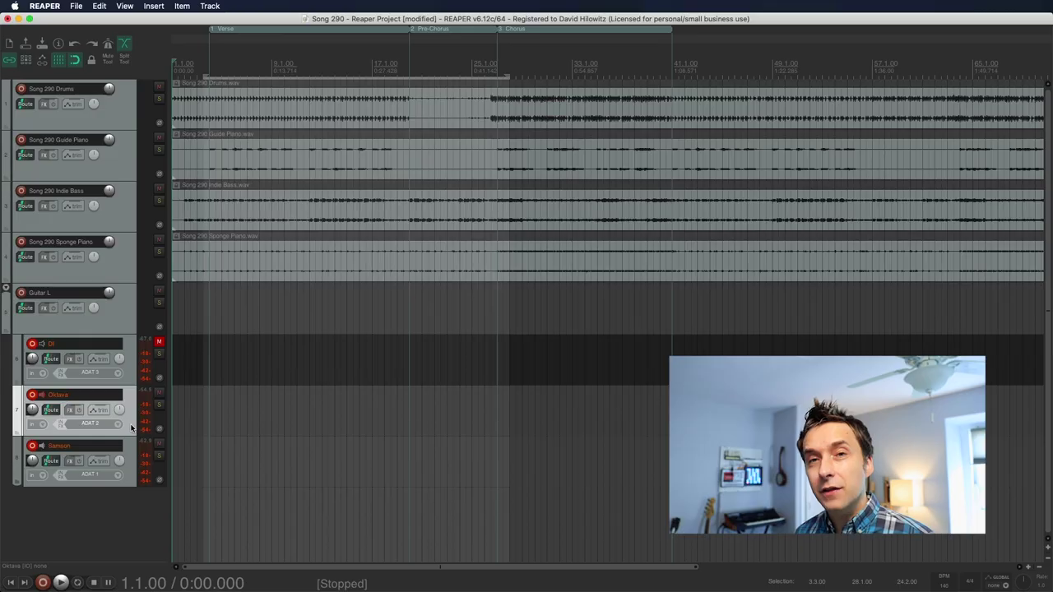
# - Select the Samson track in the guitar folder
pyautogui.click(134, 472)
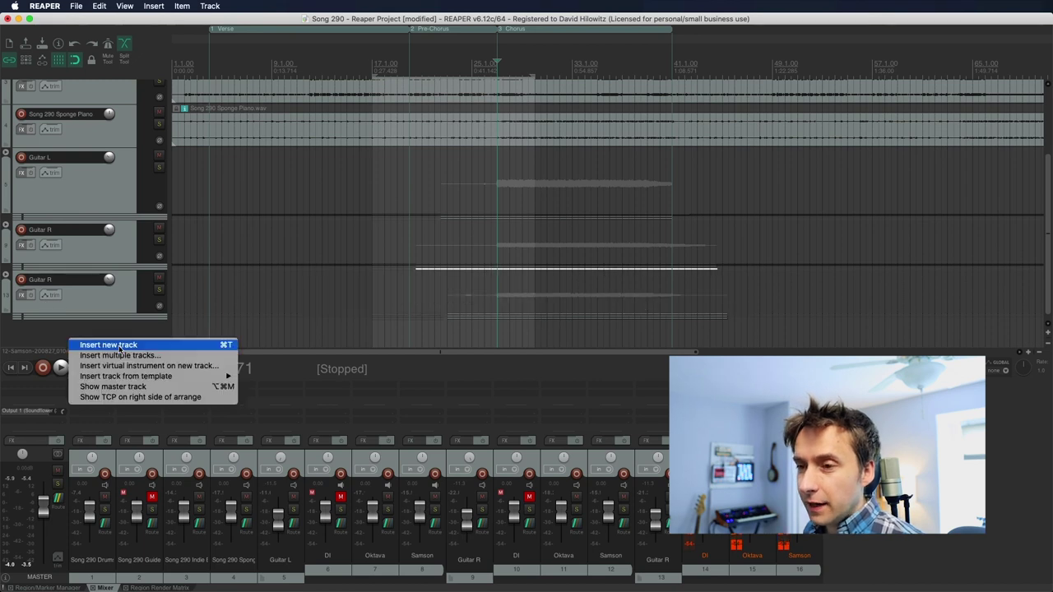
# - Insert a new track above Guitar L, name it Vocals 1, and bring up its FX list
pyautogui.click(119, 346)
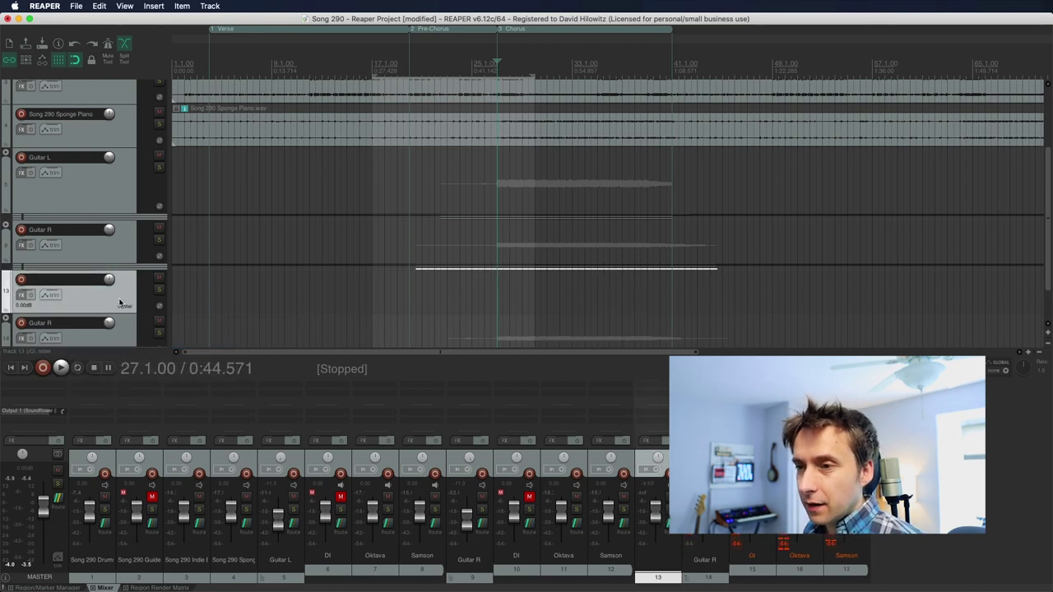
pyautogui.moveTo(119, 303); pyautogui.dragTo(115, 153)
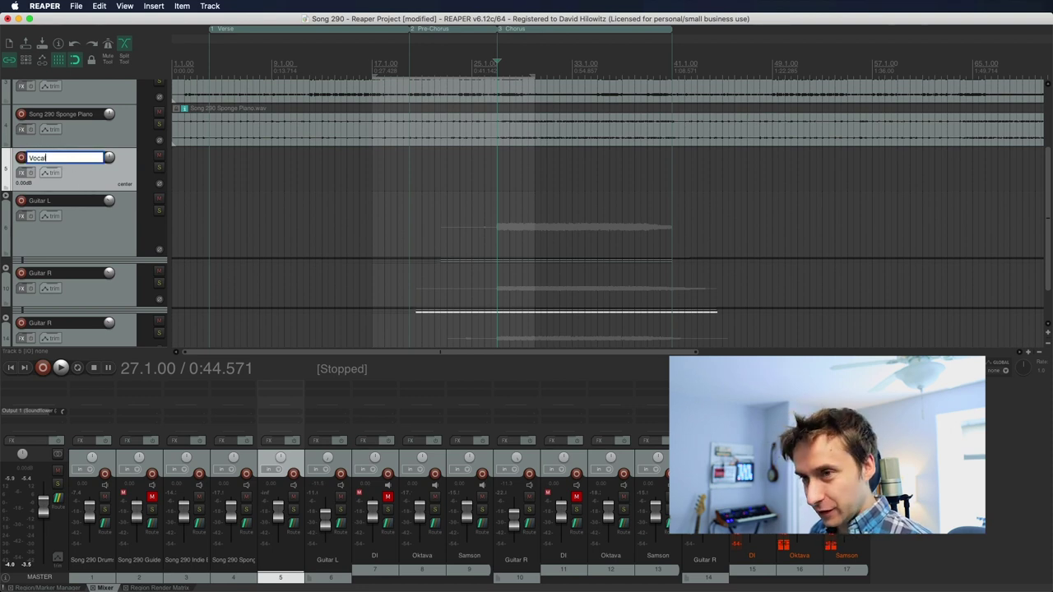
pyautogui.write('1')
pyautogui.press('Return')
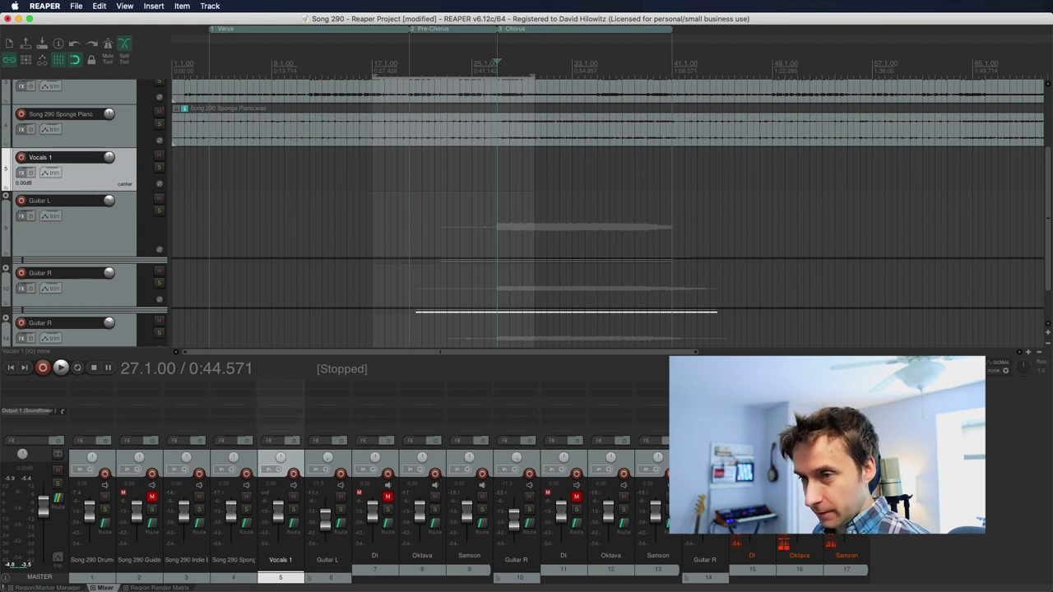
pyautogui.click(22, 175)
pyautogui.moveTo(282, 220); pyautogui.dragTo(331, 180)
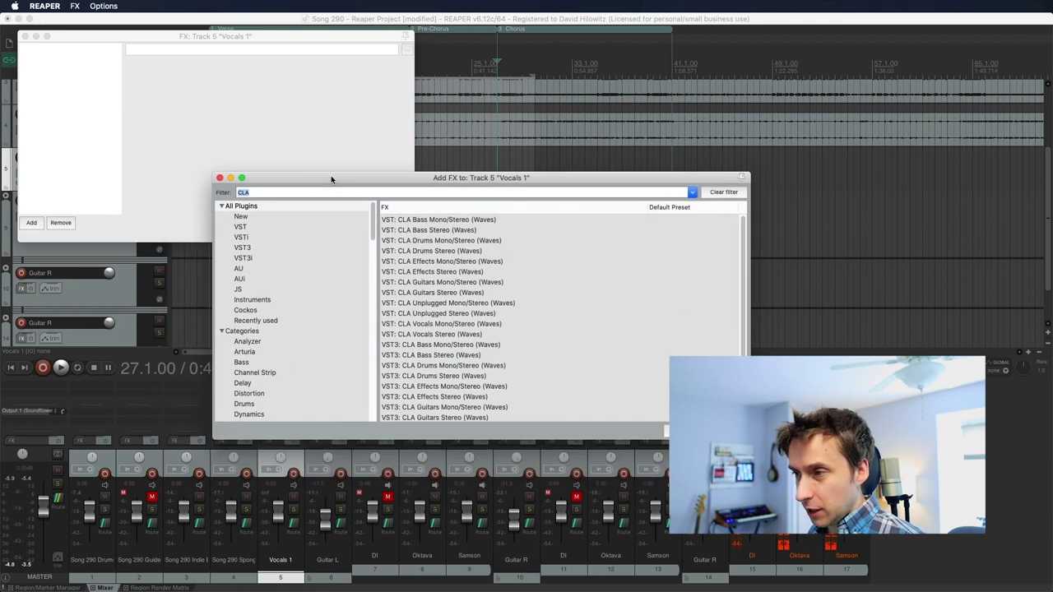
# - Load CLA Vocals Mono/Stereo on Vocals 1 with the Start Me Up preset, then close the plugin window
pyautogui.click(466, 326)
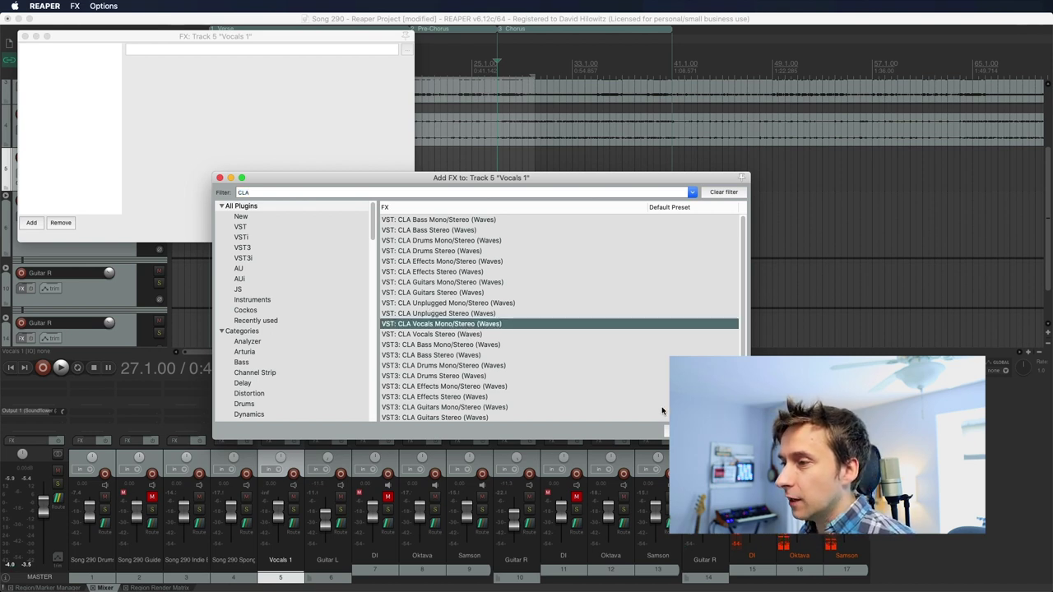
pyautogui.doubleClick(465, 324)
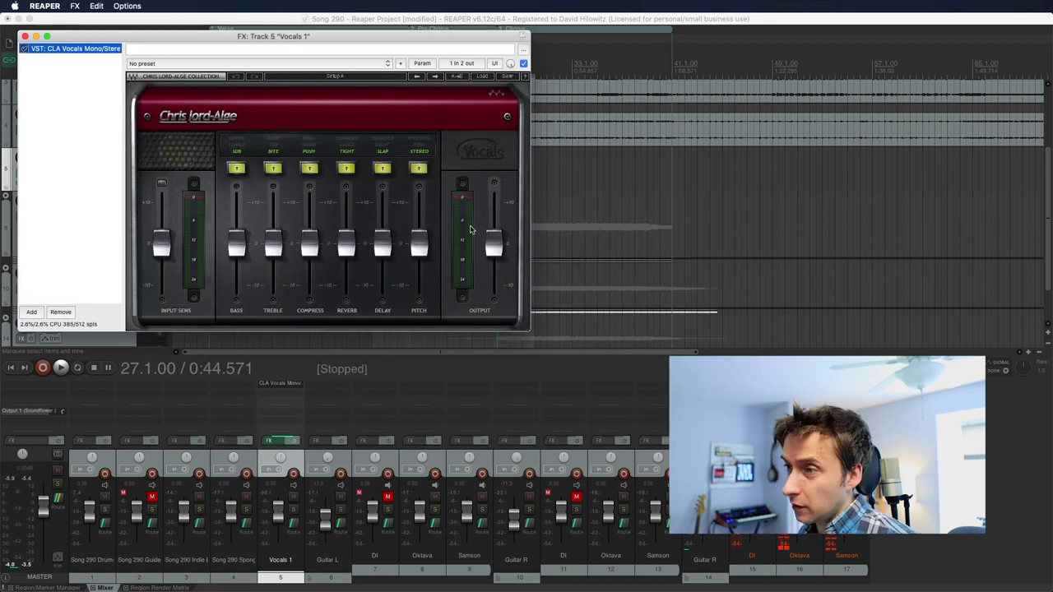
pyautogui.click(481, 76)
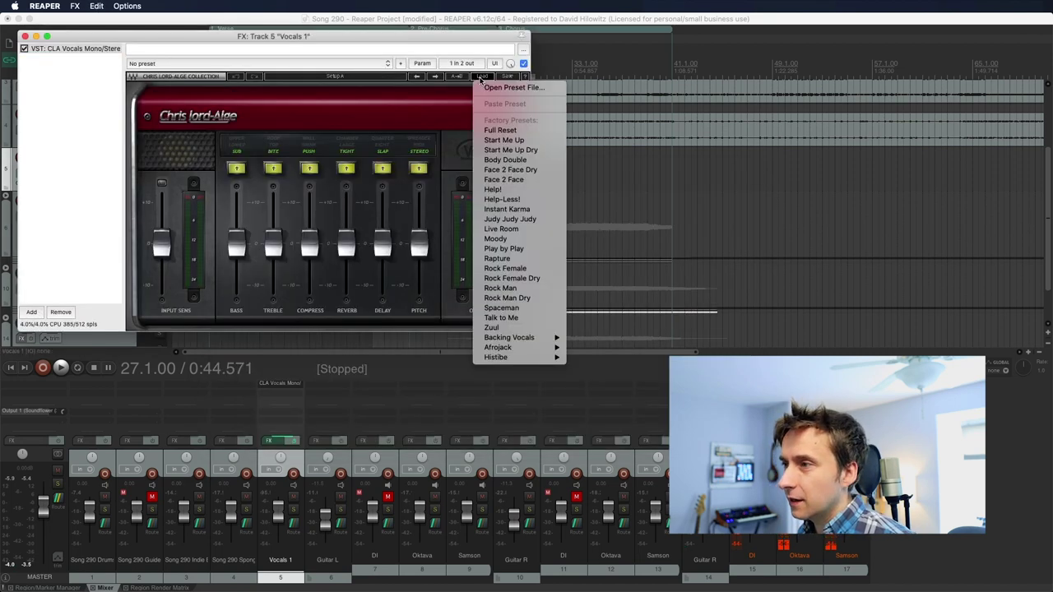
pyautogui.click(516, 140)
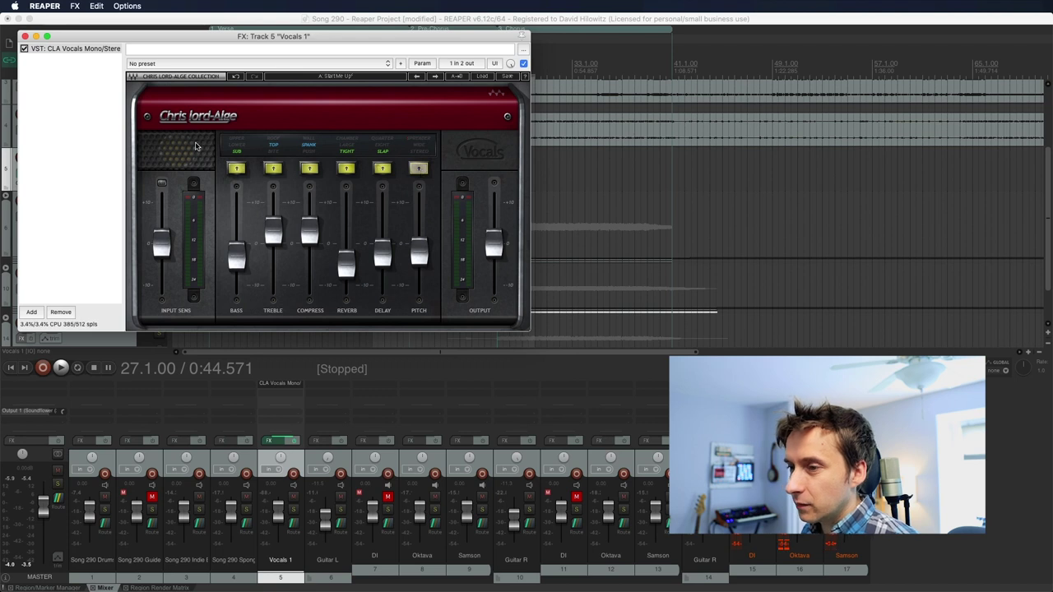
pyautogui.press('Escape')
pyautogui.click(183, 66)
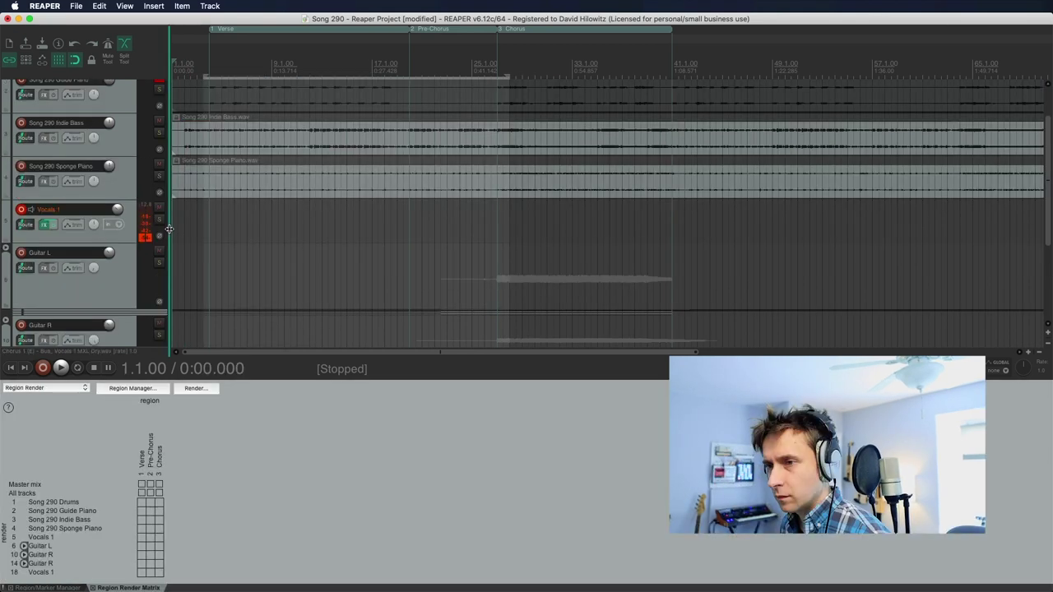
# - Record a vocal take on the Vocals 1 track through Verse, Pre-Chorus and Chorus
pyautogui.click(173, 226)
pyautogui.press('super+r')
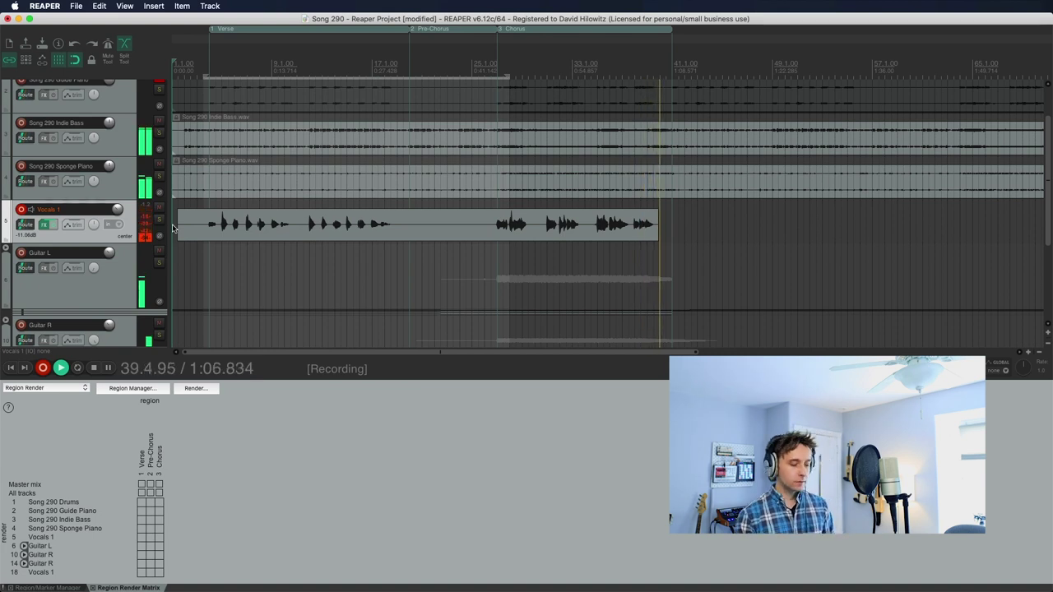
pyautogui.press('space')
pyautogui.click(445, 277)
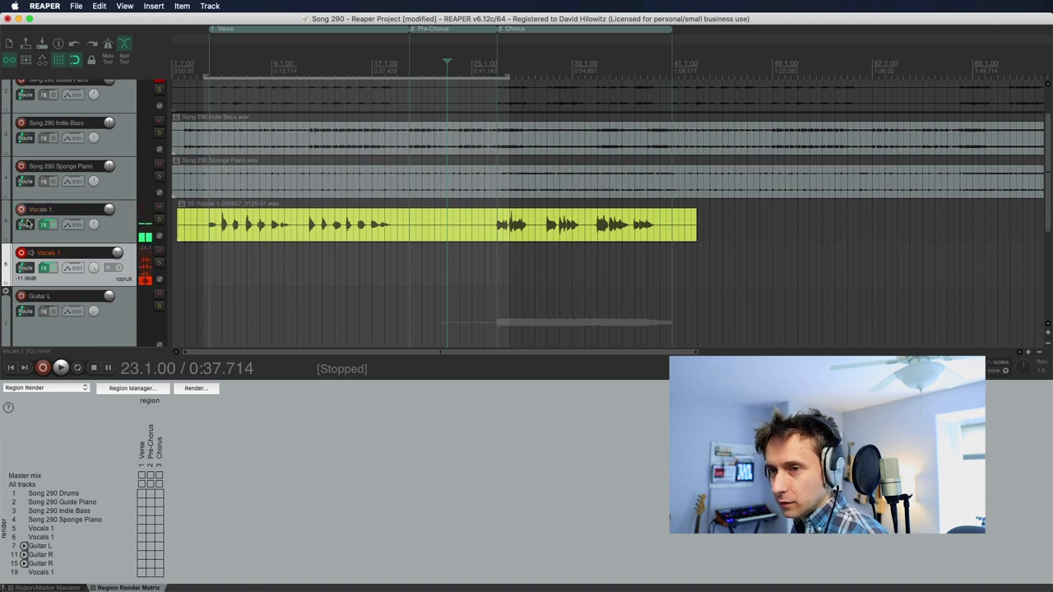
# - Rename the duplicated vocal track to 'Vocals 2' and start recording on it
pyautogui.doubleClick(55, 253)
pyautogui.write('Vocals 2')
pyautogui.press('Return')
pyautogui.press('super+r')
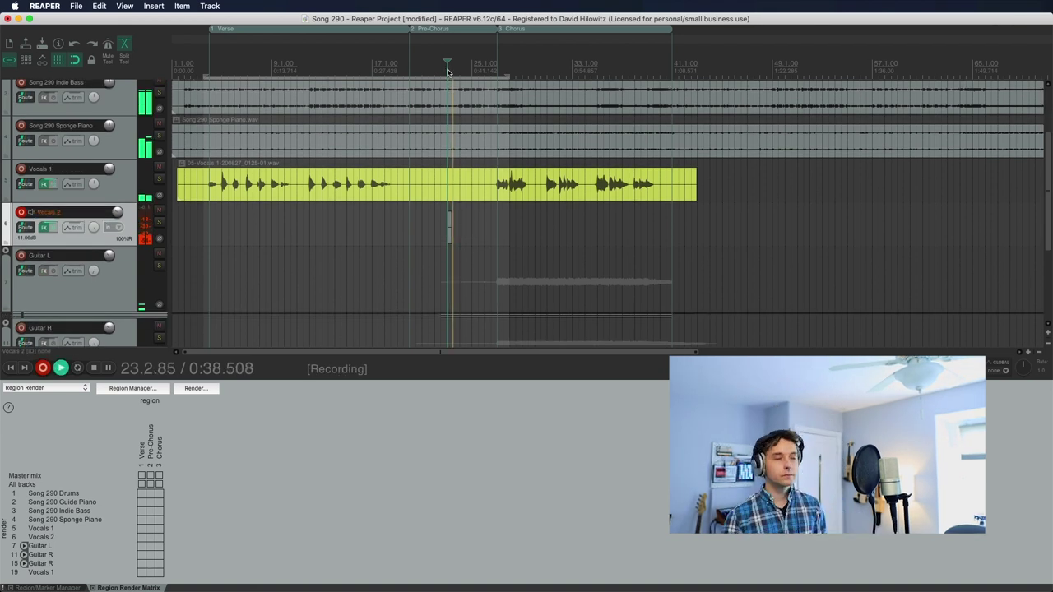